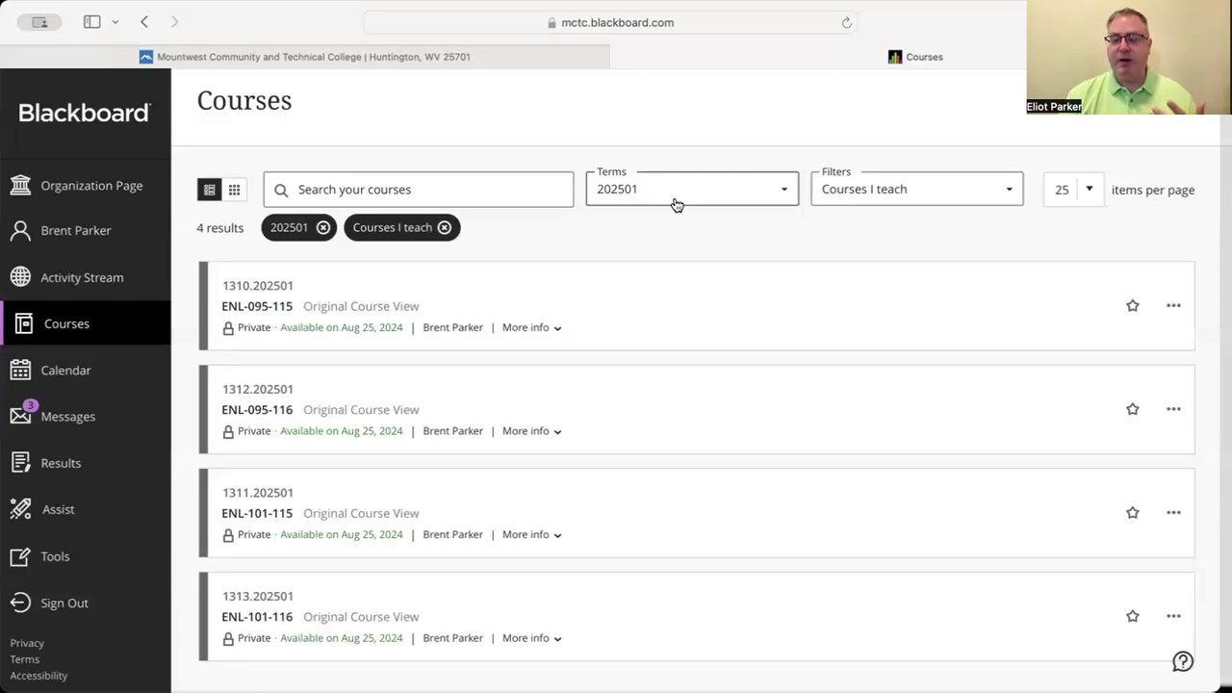
Open the ENL-101-115 course from the 202501 term and review its Getting Started! announcement.
click(677, 202)
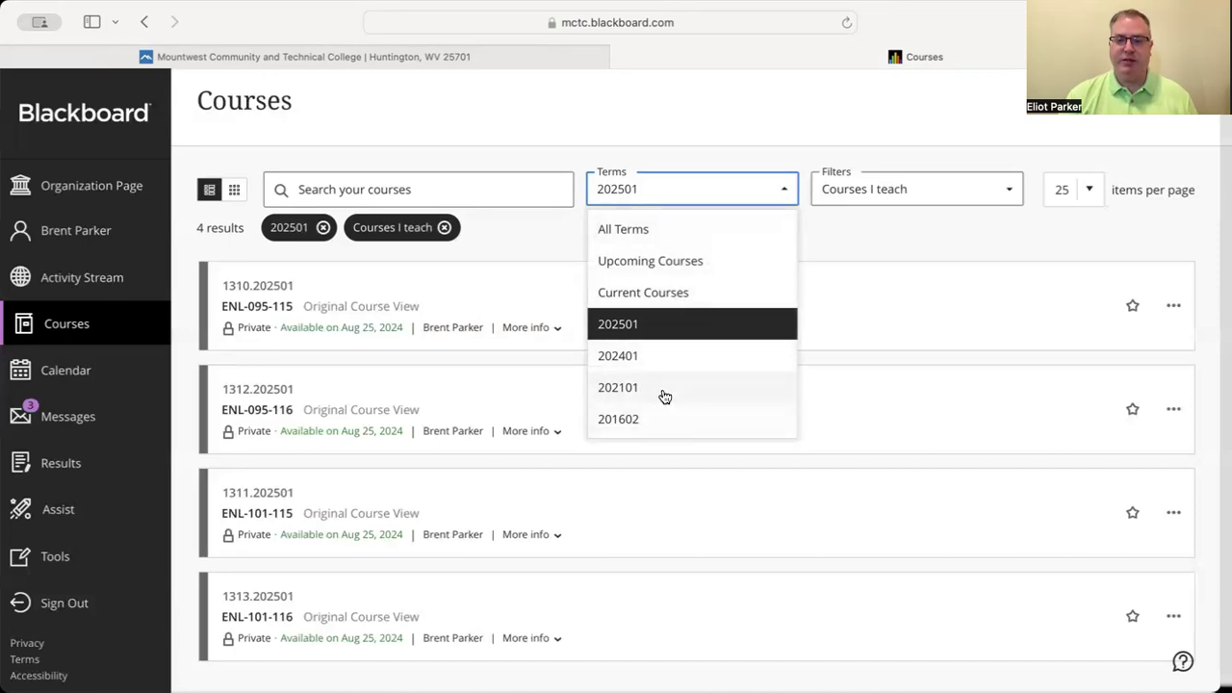
click(723, 121)
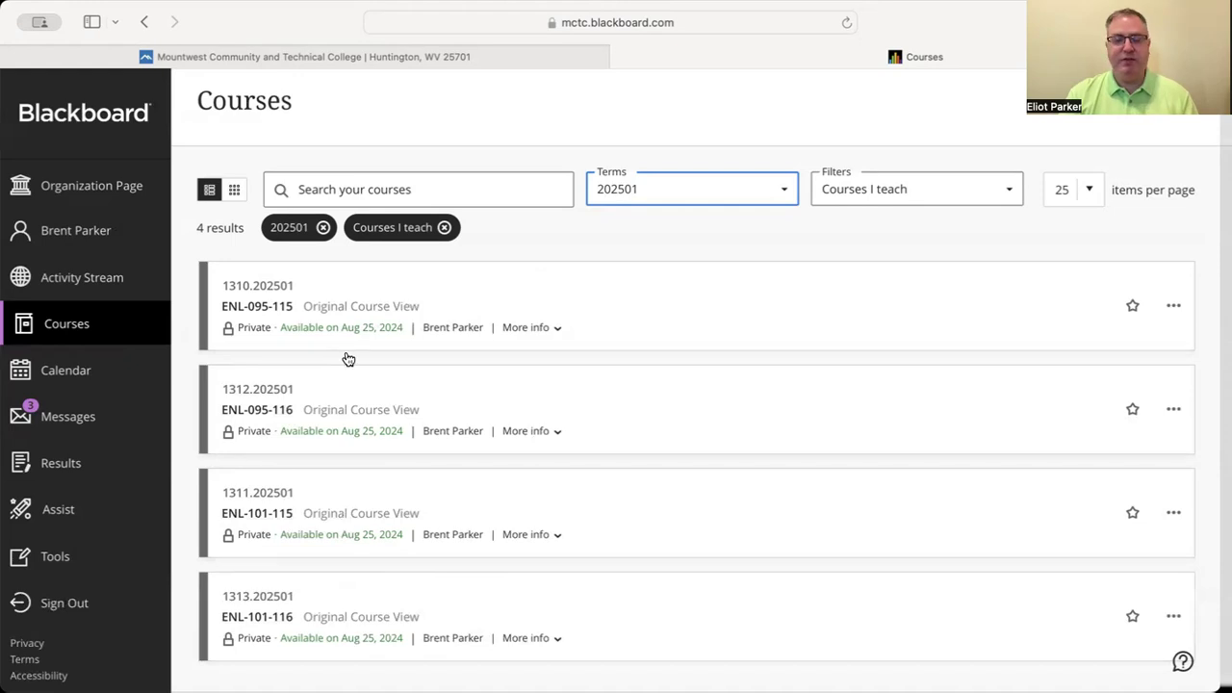
click(276, 497)
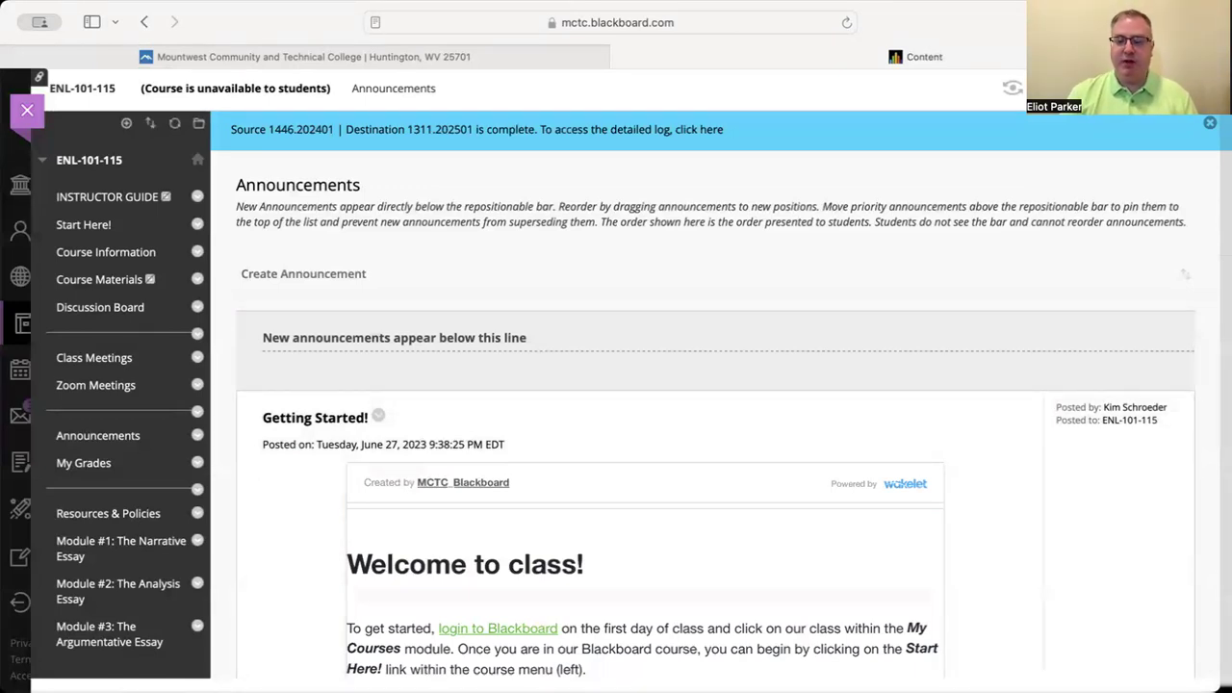
scroll(616, 385, down, 3)
scroll(616, 385, down, 3)
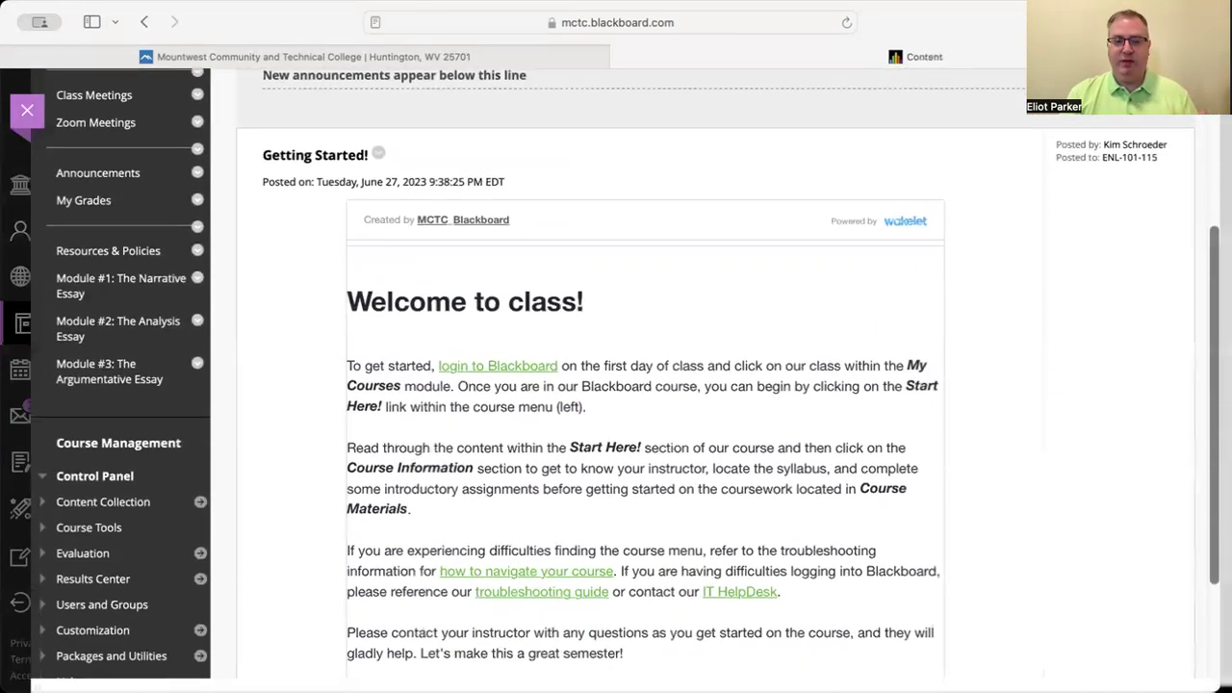
scroll(616, 385, up, 5)
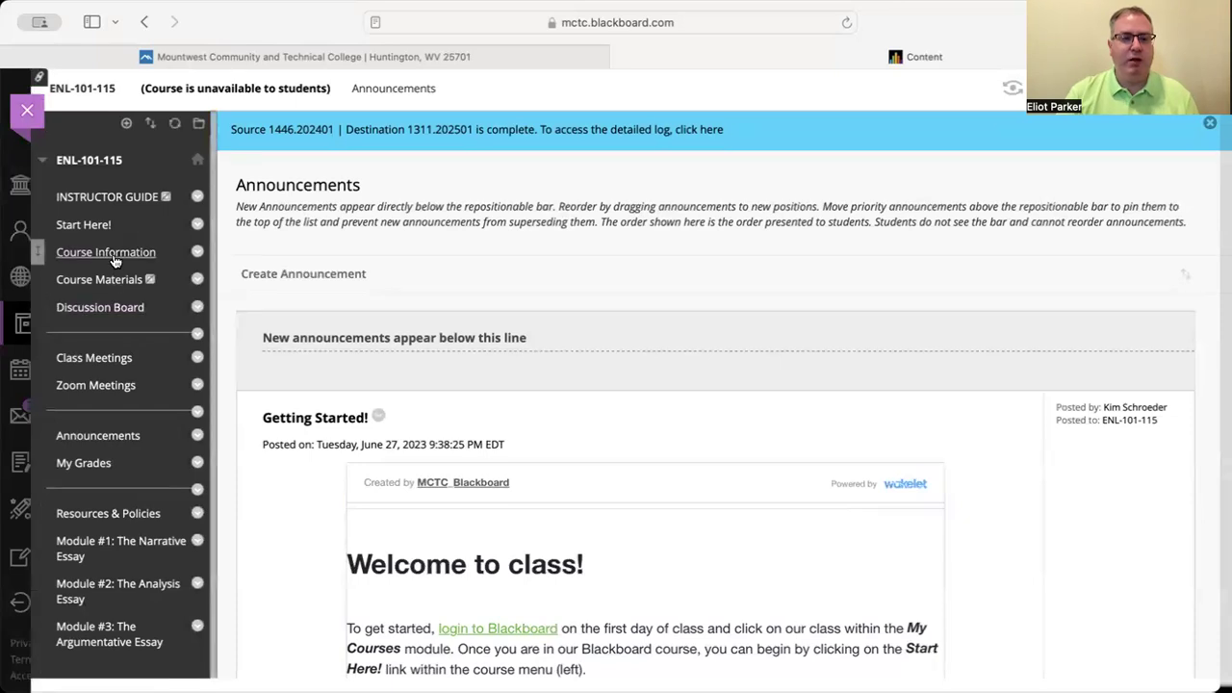
Open the course's Start Here! section and review the welcome text listing the topics it covers.
click(83, 225)
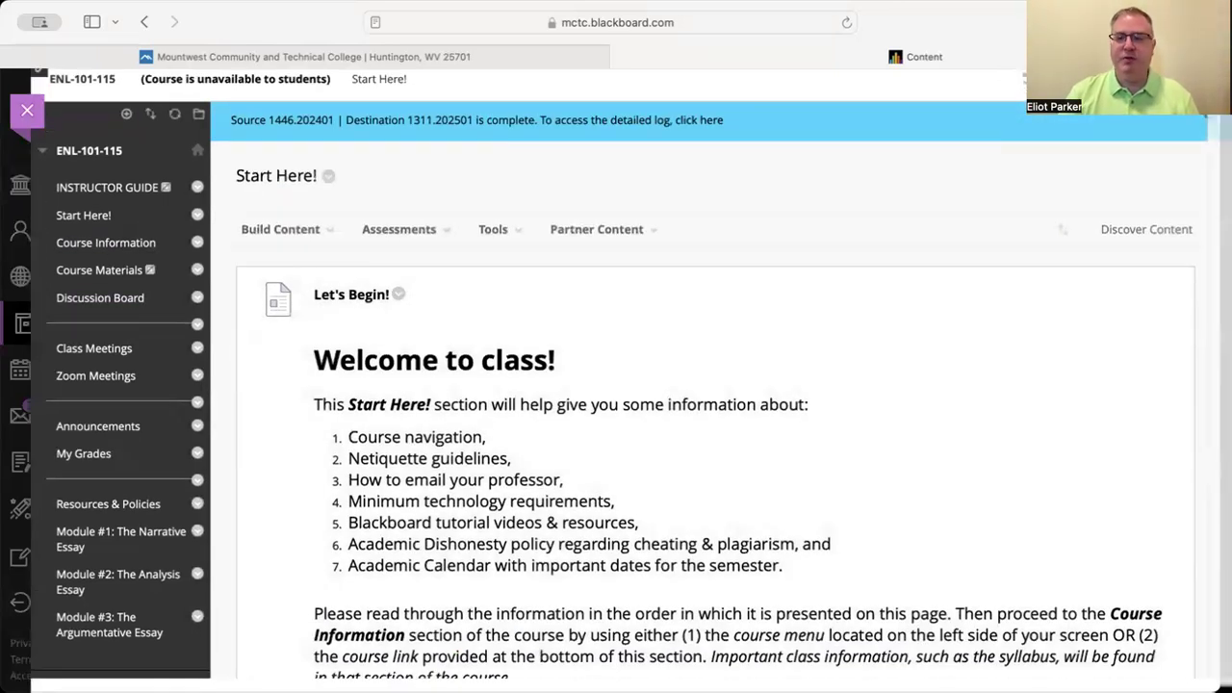
scroll(617, 385, down, 5)
scroll(616, 385, down, 1)
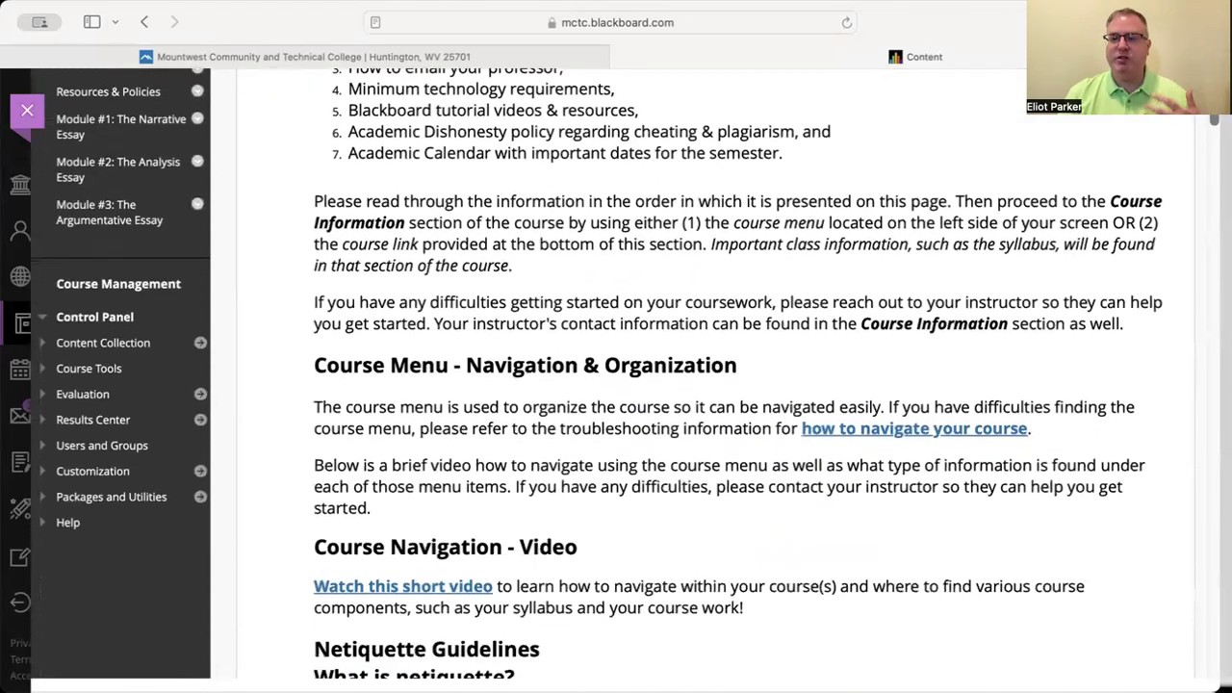
scroll(616, 385, down, 1)
scroll(616, 385, up, 5)
scroll(616, 386, up, 2)
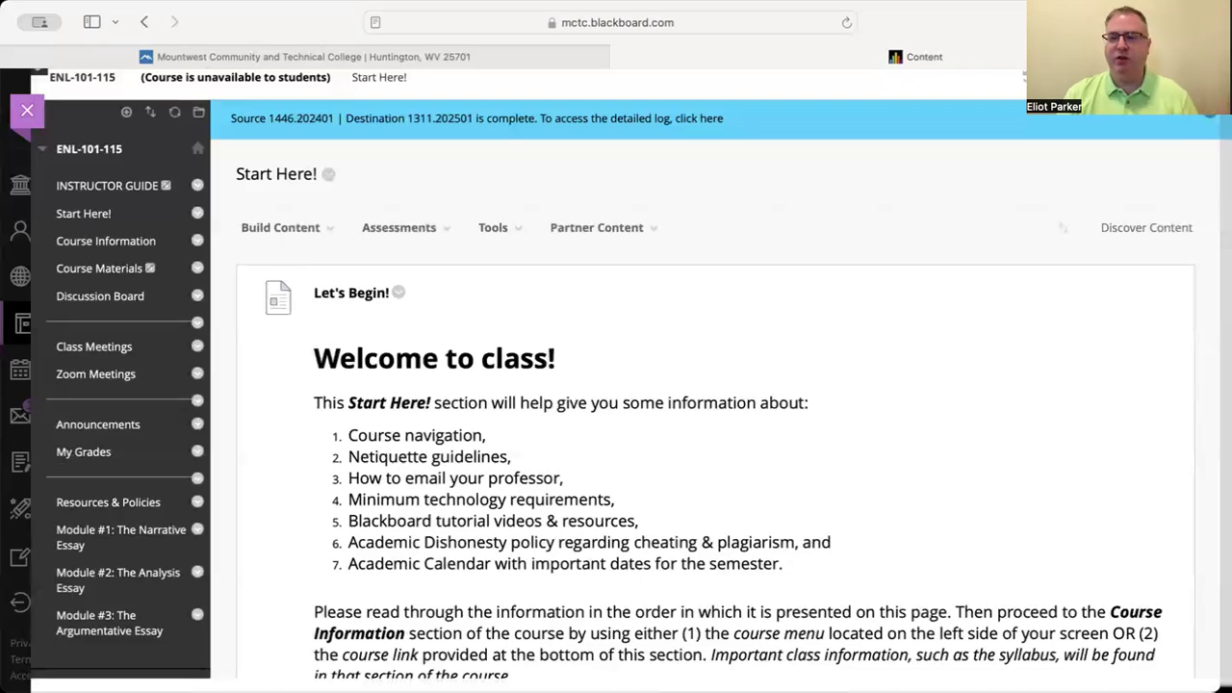
scroll(616, 385, down, 2)
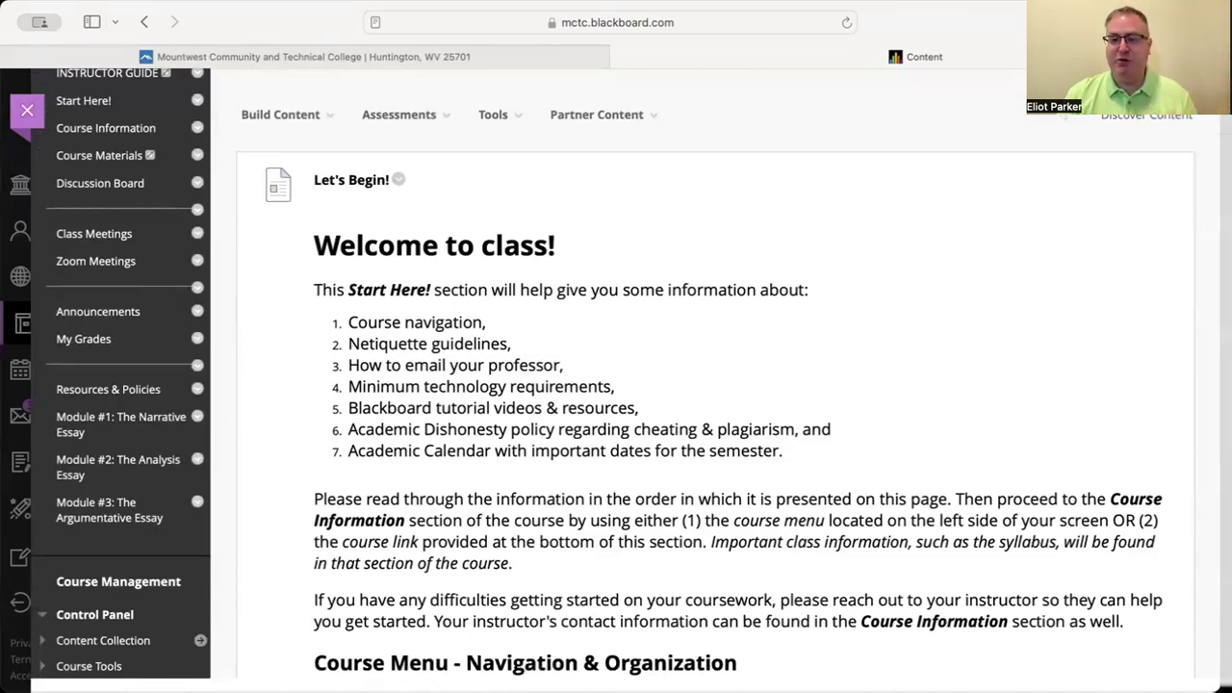
Read the course navigation information and the netiquette guidelines in the Start Here! section.
scroll(616, 385, down, 6)
scroll(616, 385, down, 3)
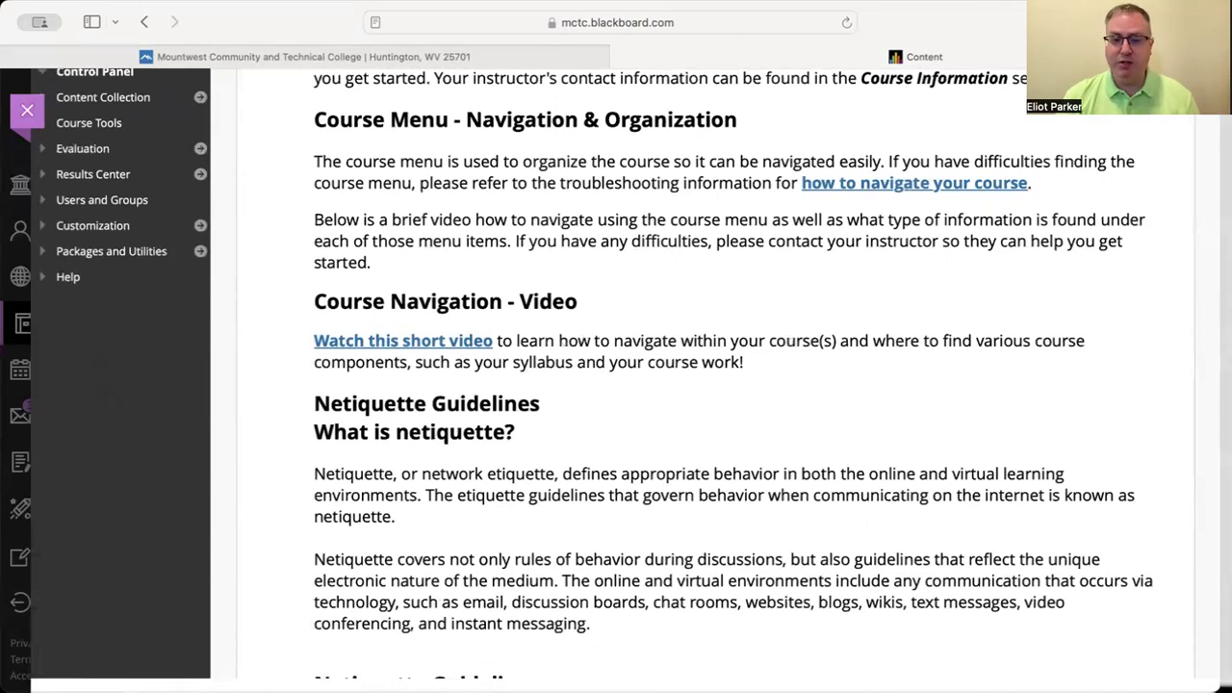
scroll(616, 385, down, 7)
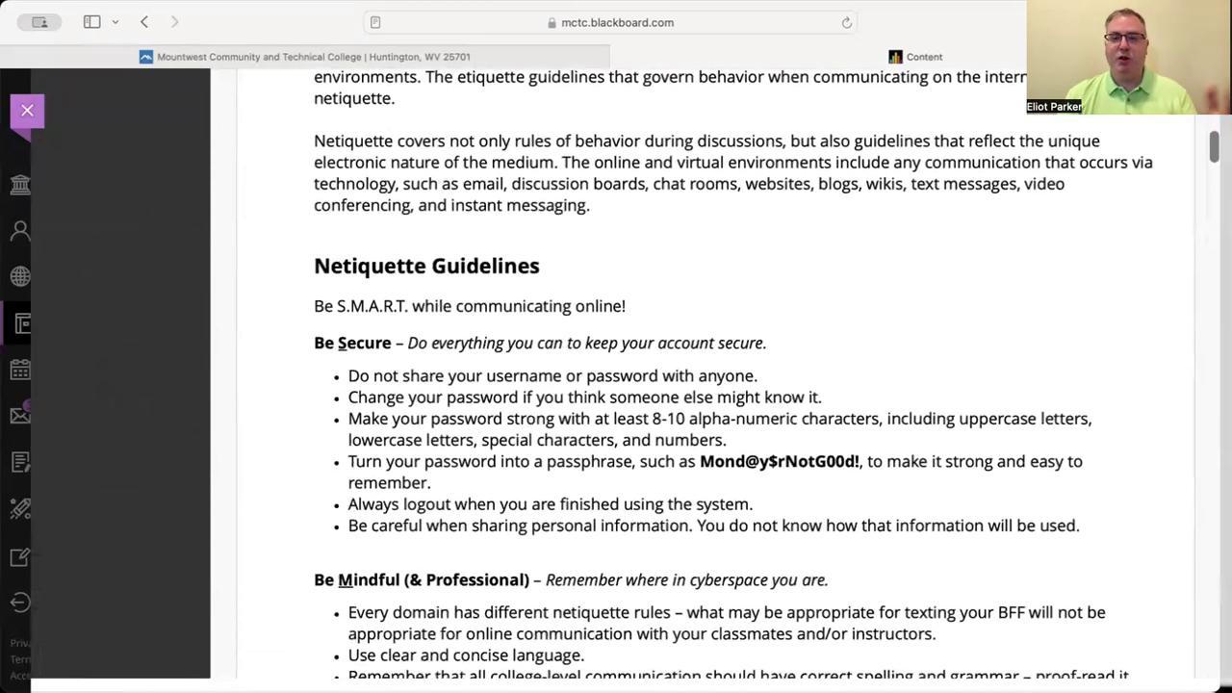
scroll(616, 386, down, 6)
scroll(616, 385, down, 9)
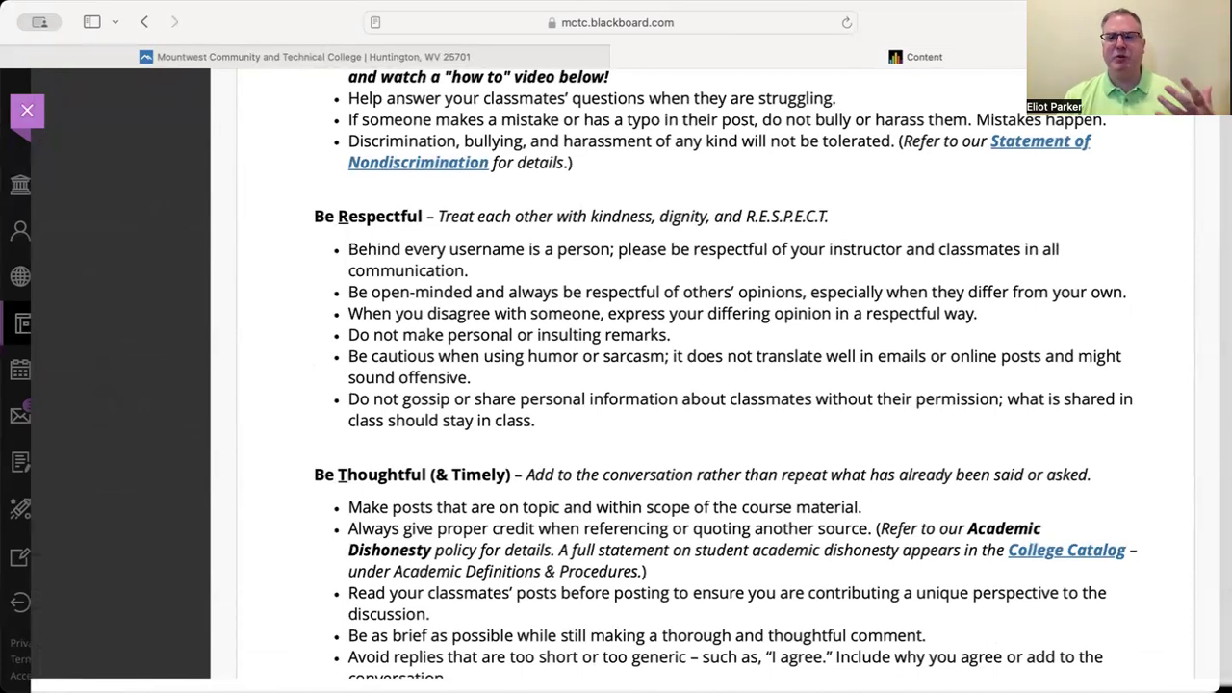
scroll(616, 385, down, 5)
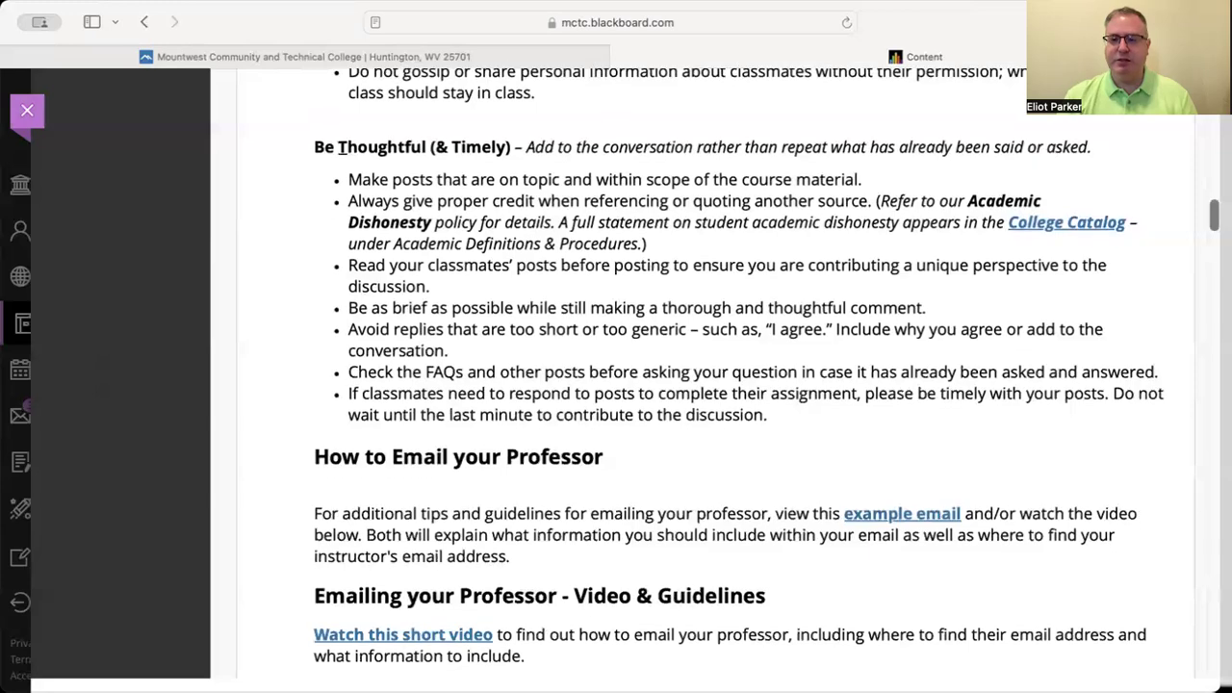
Review the system requirements, Blackboard tutorials, academic dishonesty policy, academic calendar and Course Information link in the Start Here! section.
scroll(339, 149, down, 12)
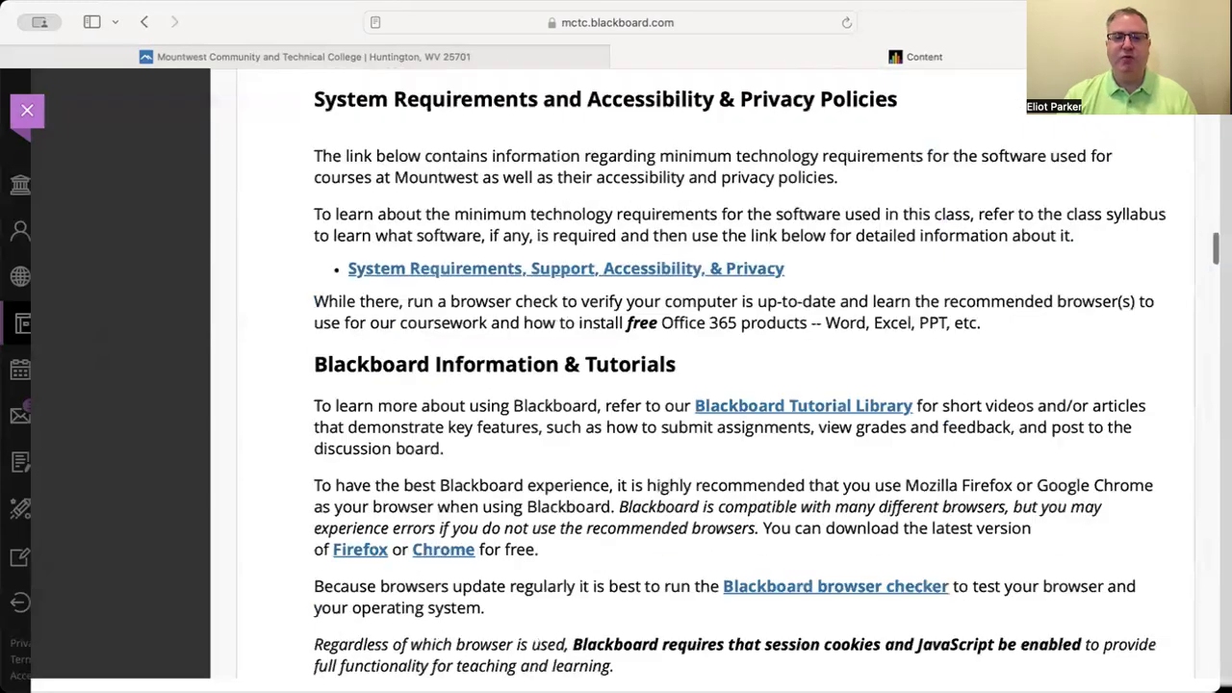
scroll(703, 375, down, 3)
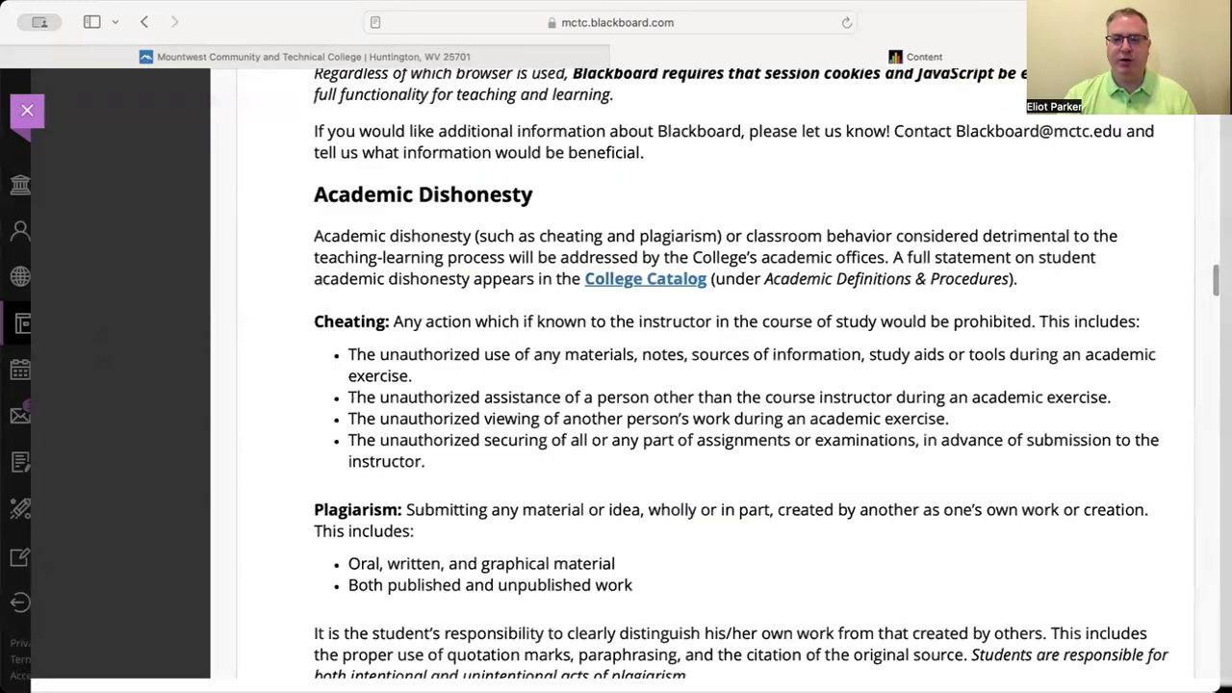
scroll(702, 375, down, 2)
scroll(1206, 332, down, 7)
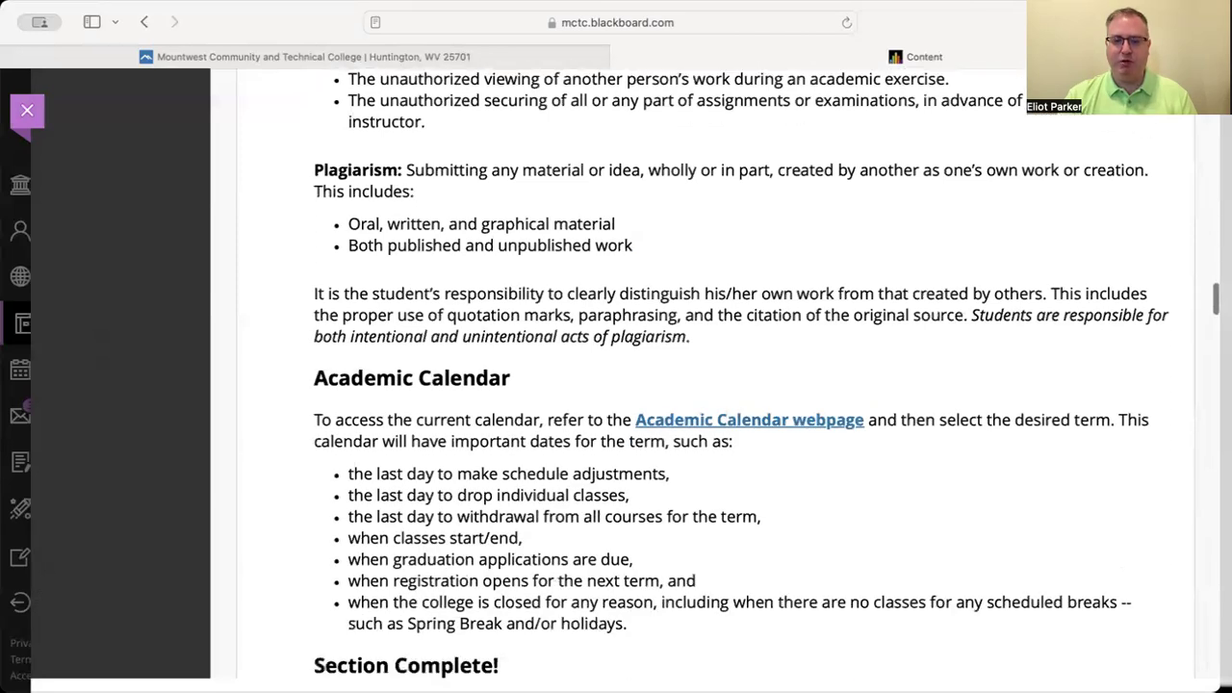
scroll(1206, 332, down, 6)
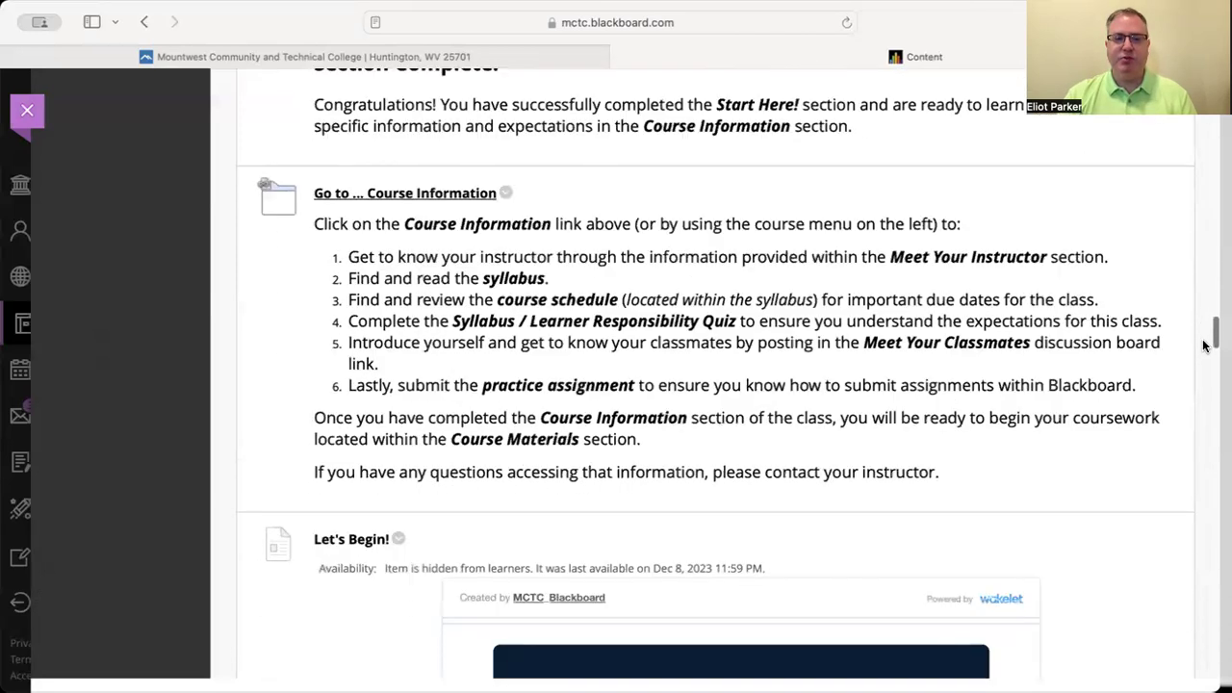
scroll(1204, 356, down, 5)
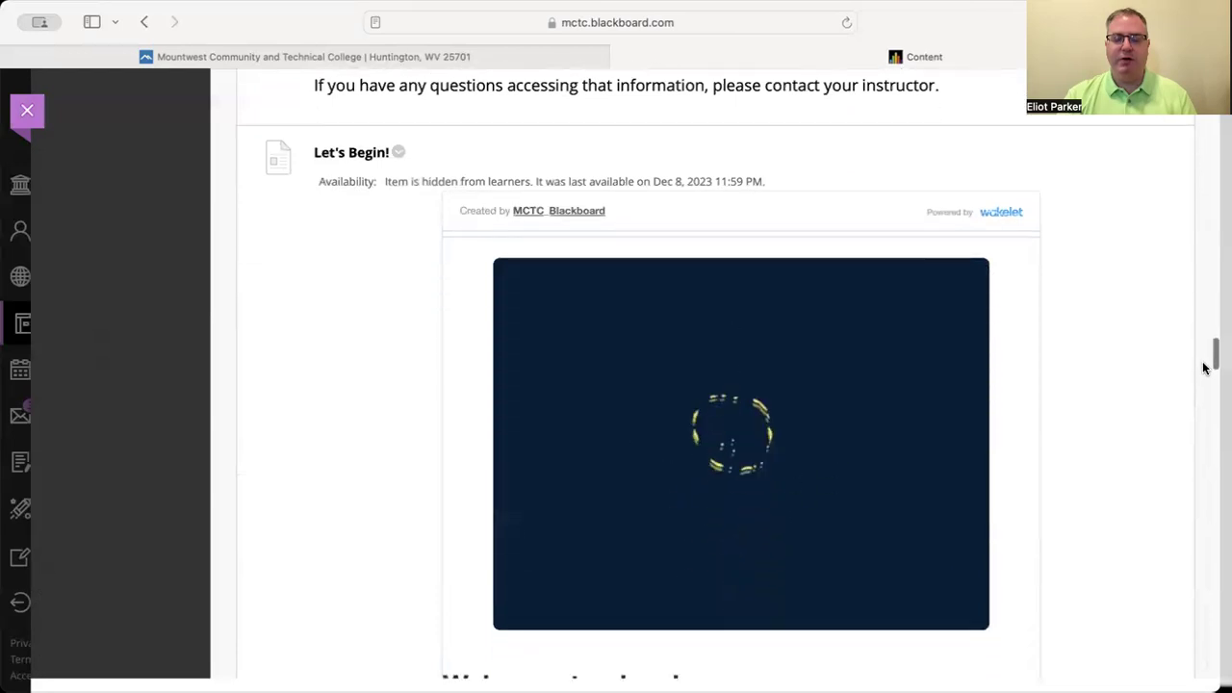
Look over the closing part of Start Here! and the hidden Let's Begin! item, and return to the start of the page.
scroll(1203, 356, up, 10)
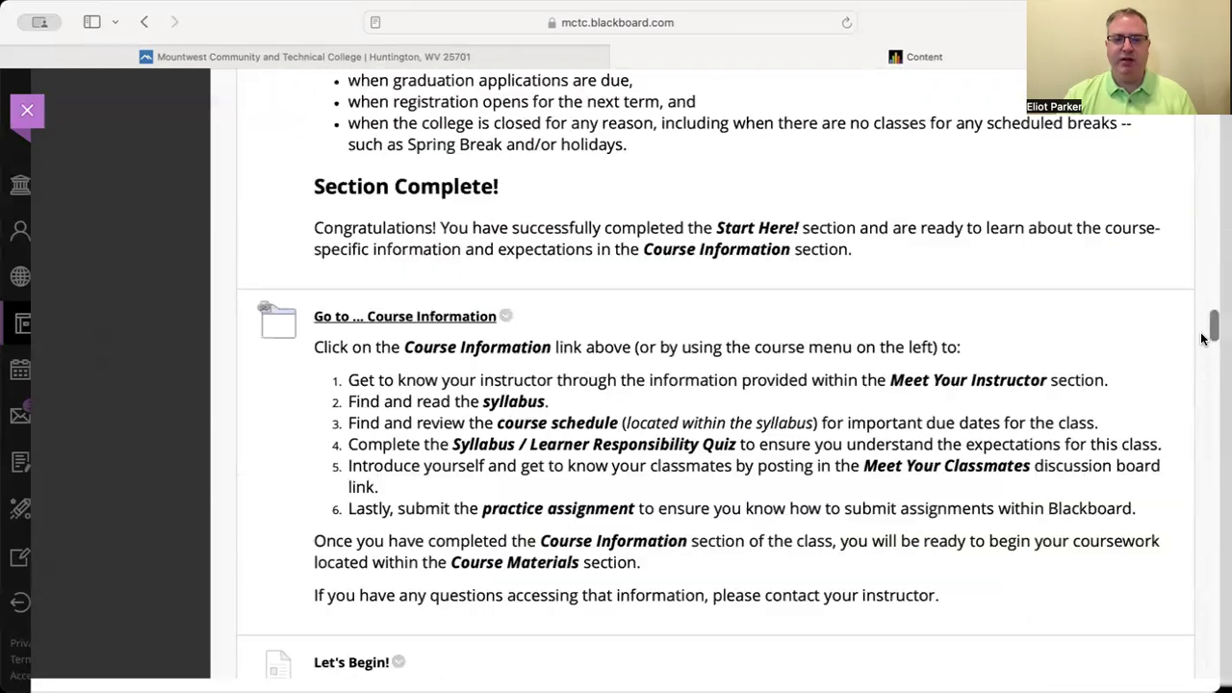
scroll(1201, 328, up, 1)
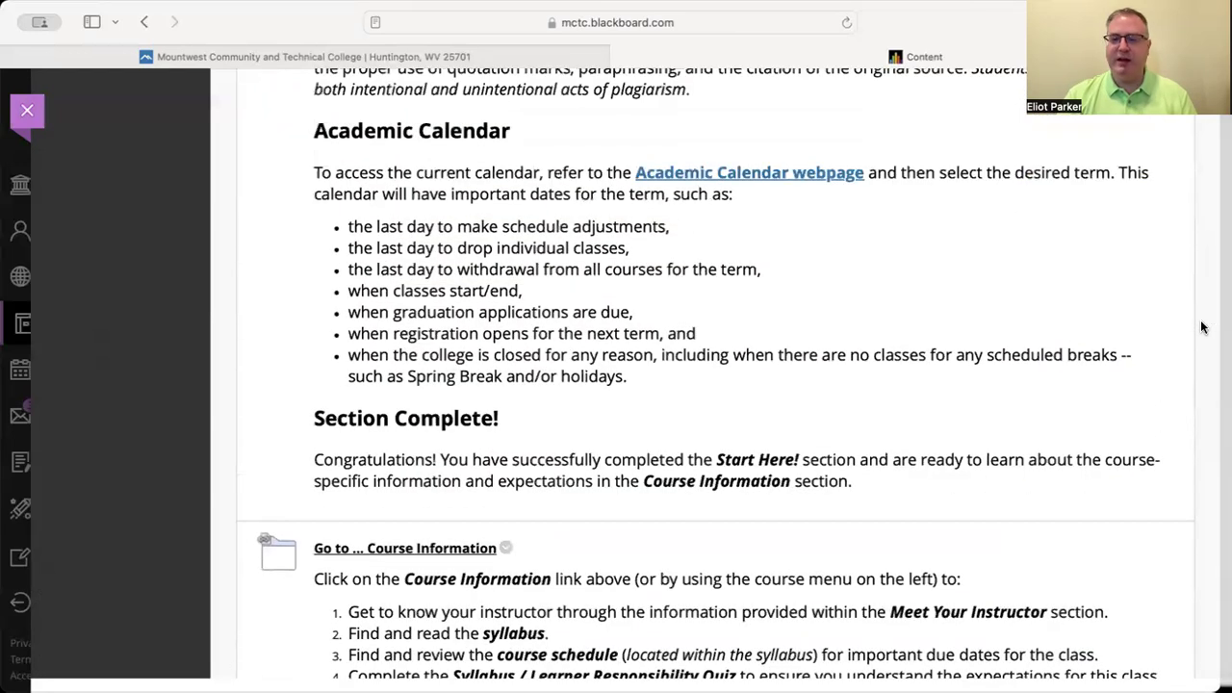
scroll(1203, 327, down, 12)
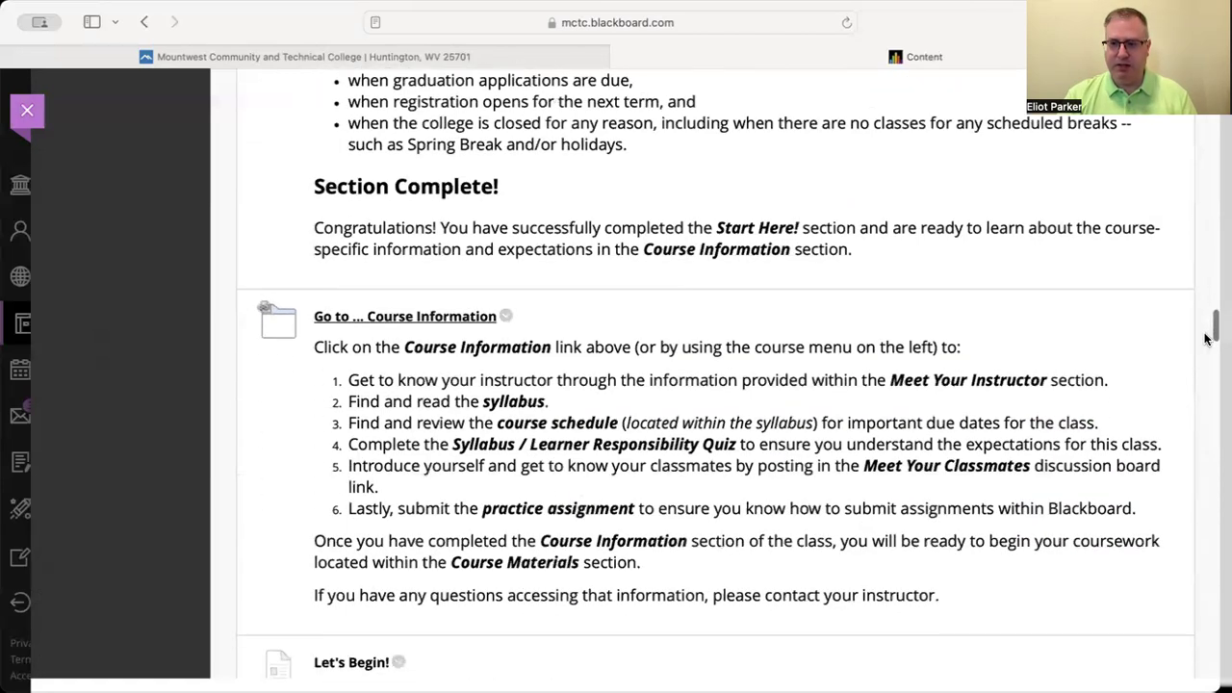
scroll(1204, 357, down, 10)
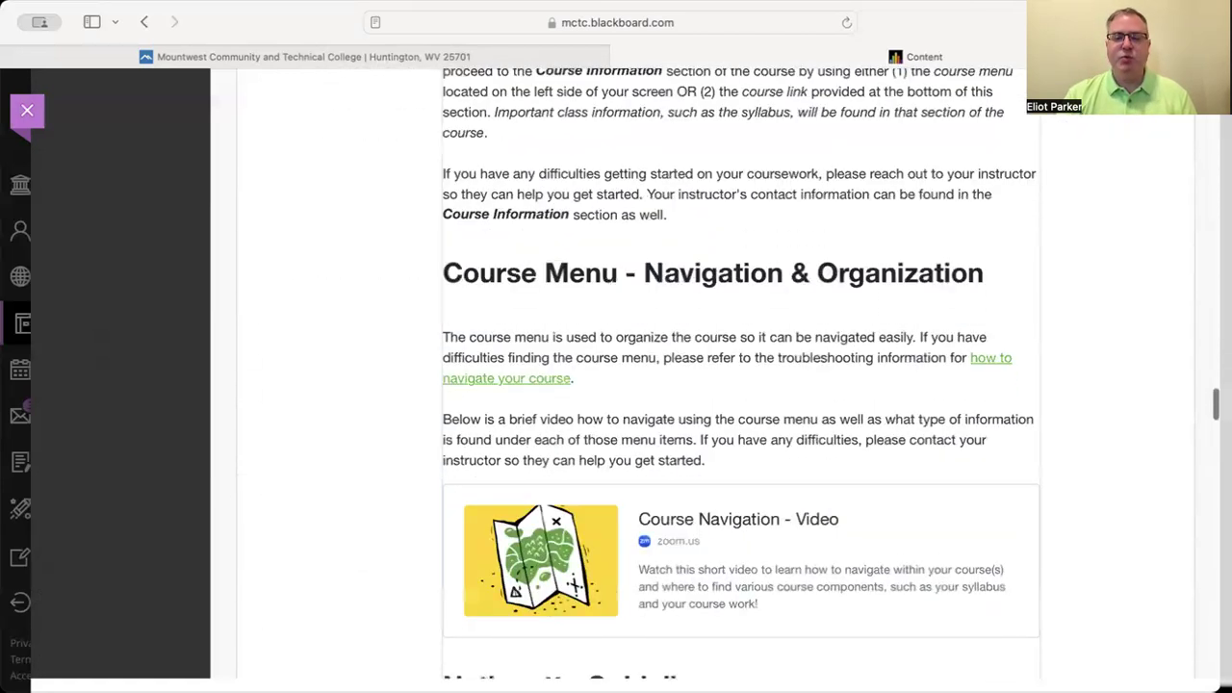
scroll(1209, 372, down, 3)
scroll(1209, 372, up, 12)
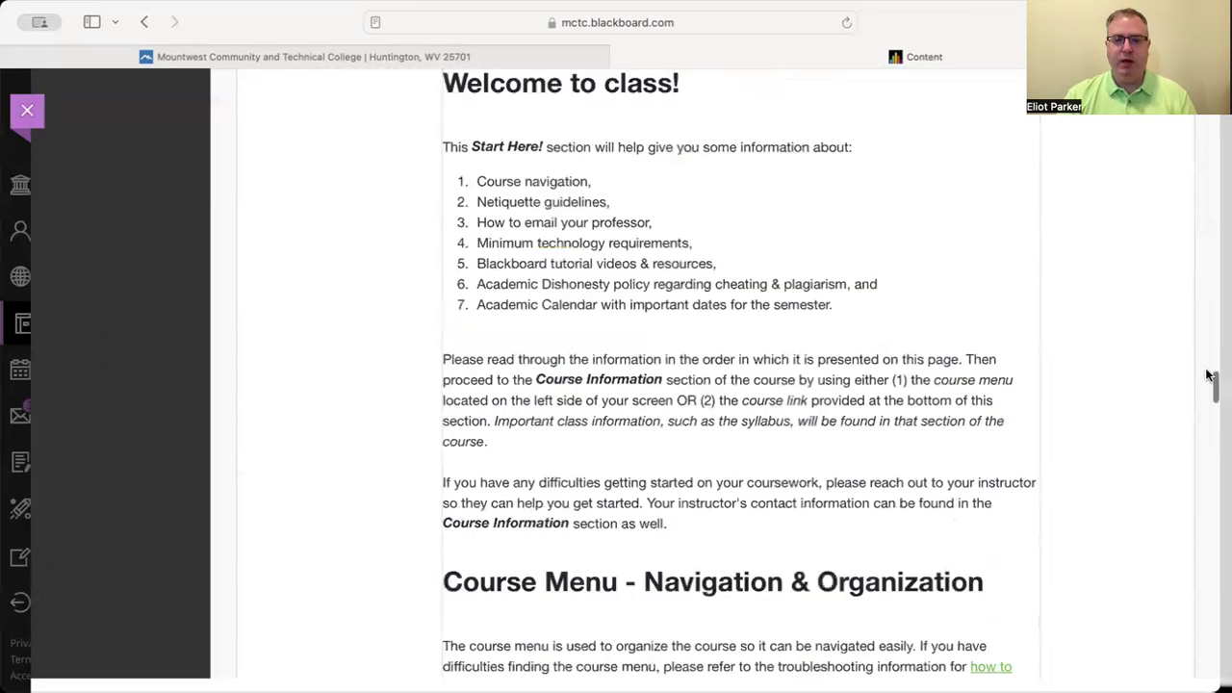
scroll(1209, 371, up, 3)
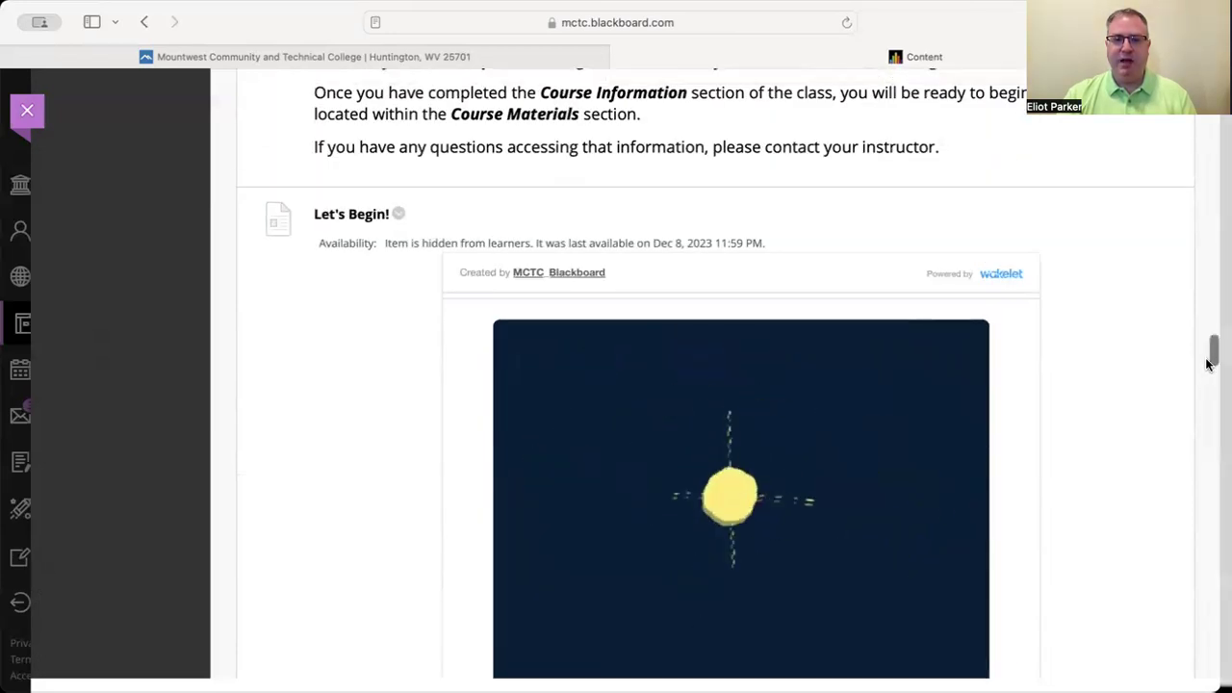
scroll(1209, 364, down, 10)
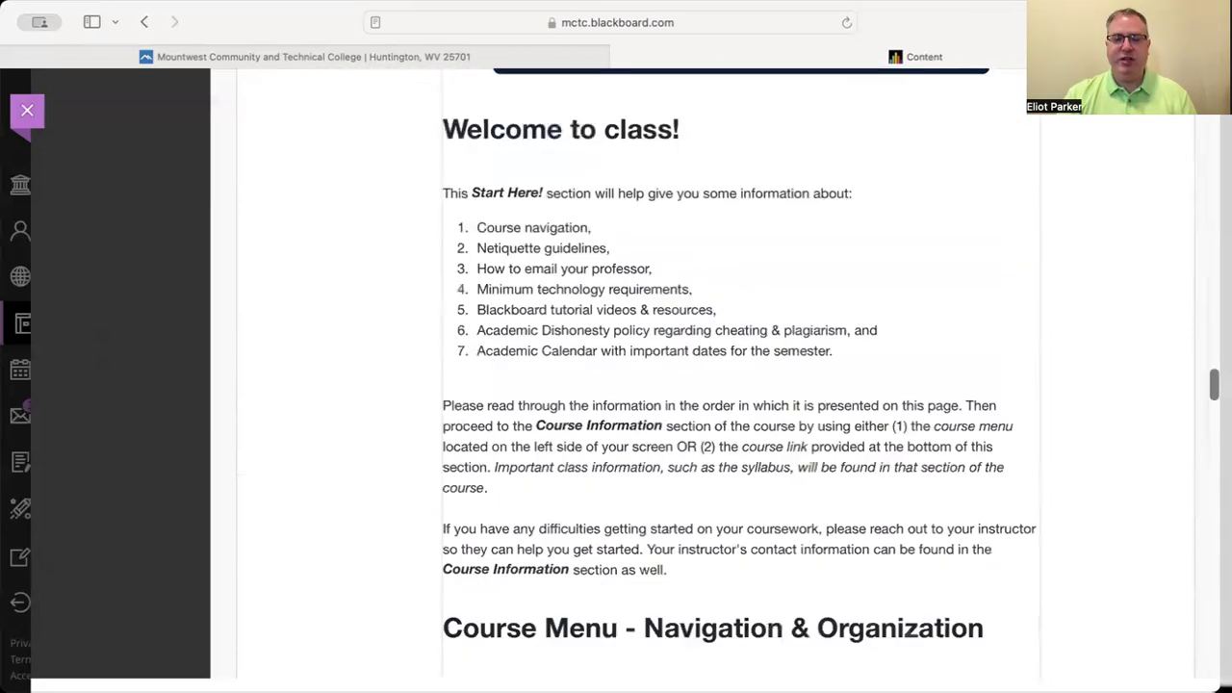
scroll(1209, 371, down, 10)
scroll(1209, 372, up, 15)
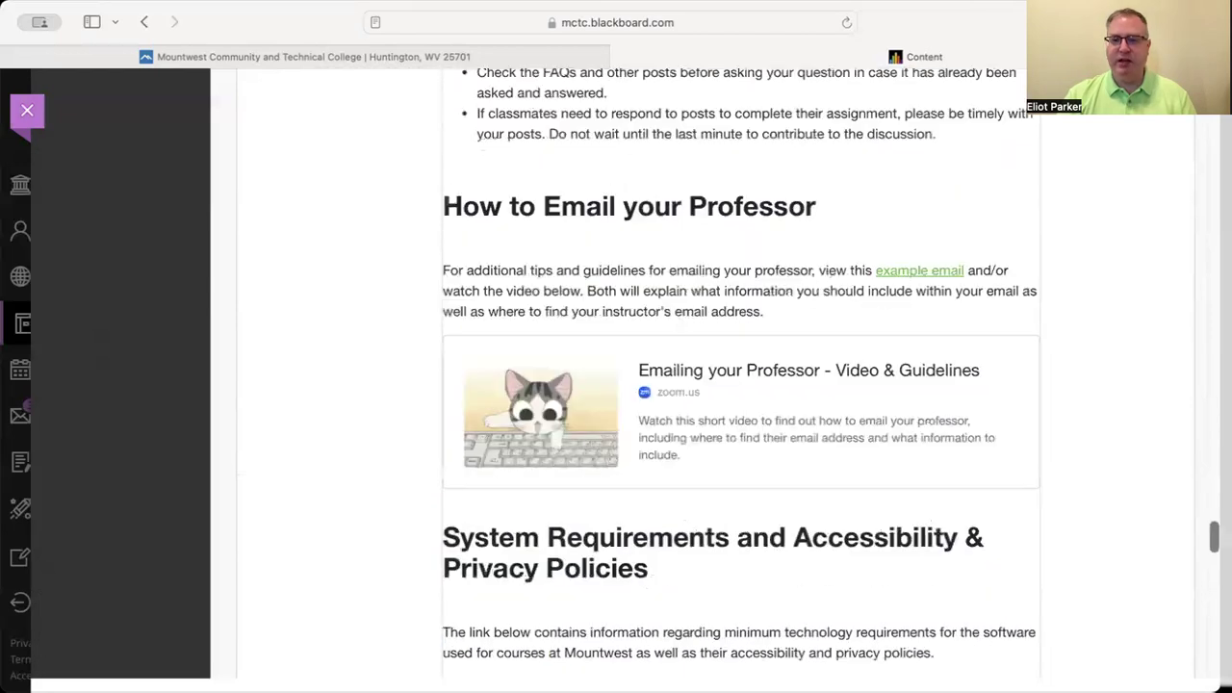
scroll(1209, 372, down, 10)
scroll(1209, 372, up, 20)
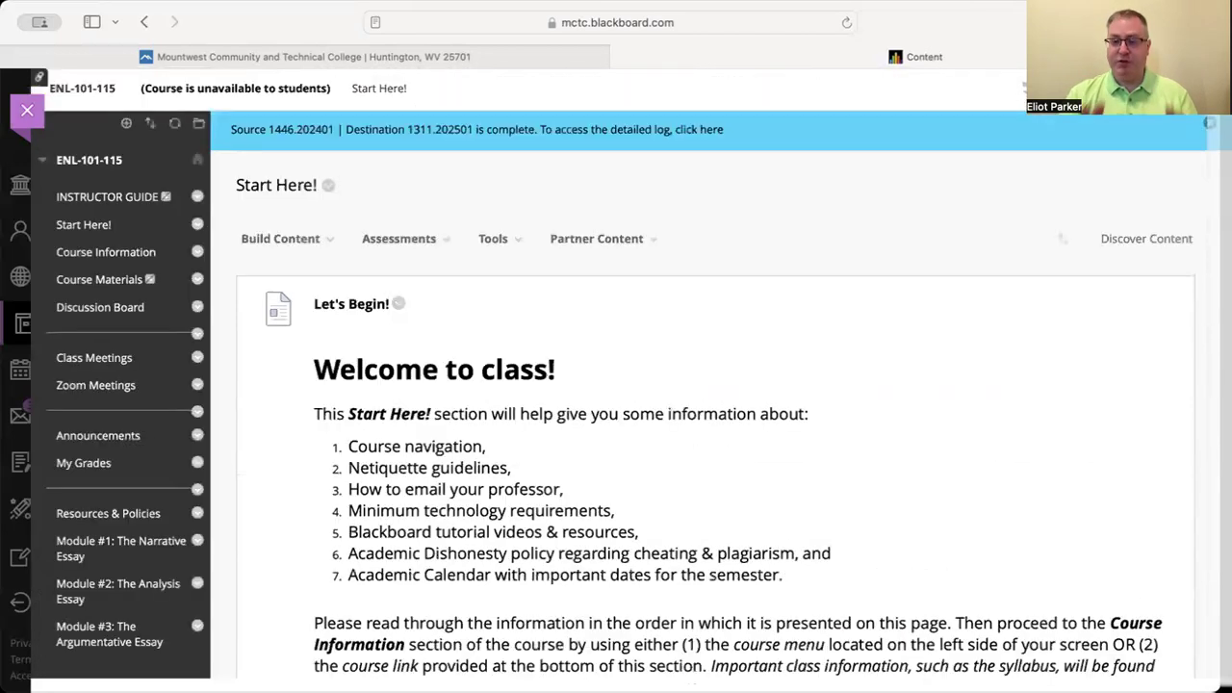
Open Course Information and review its items, from the welcome video and contact details through the syllabus and assignments to Course Evaluations.
click(93, 260)
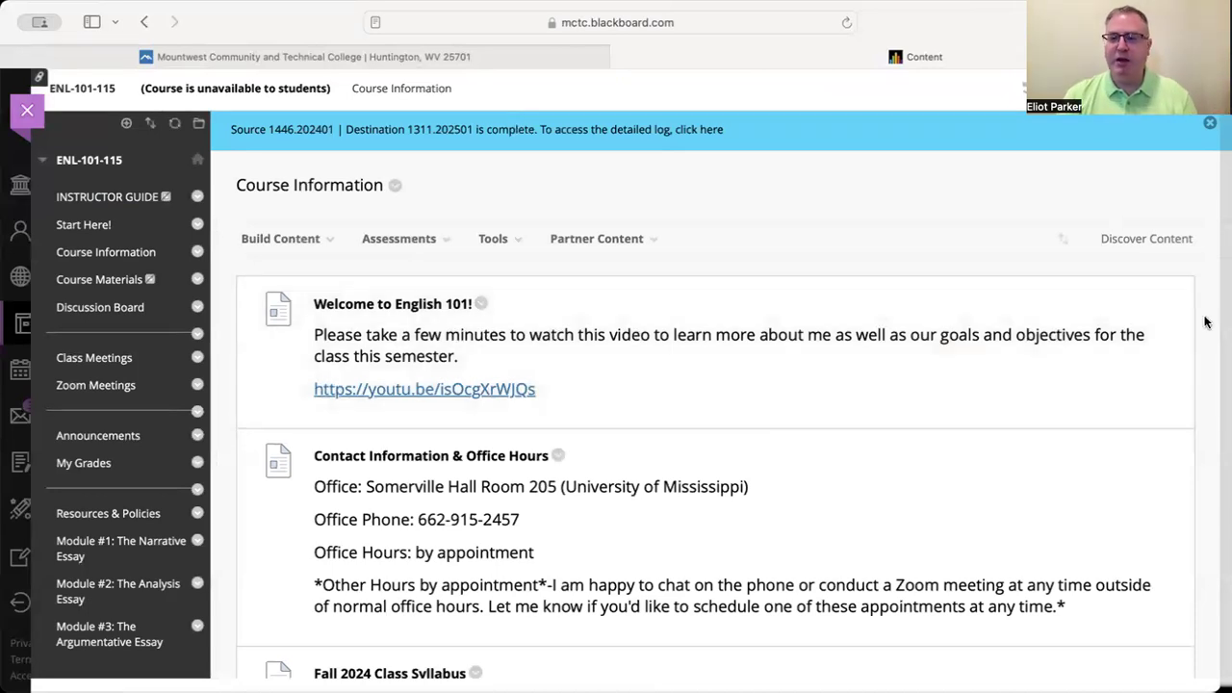
scroll(1206, 322, down, 3)
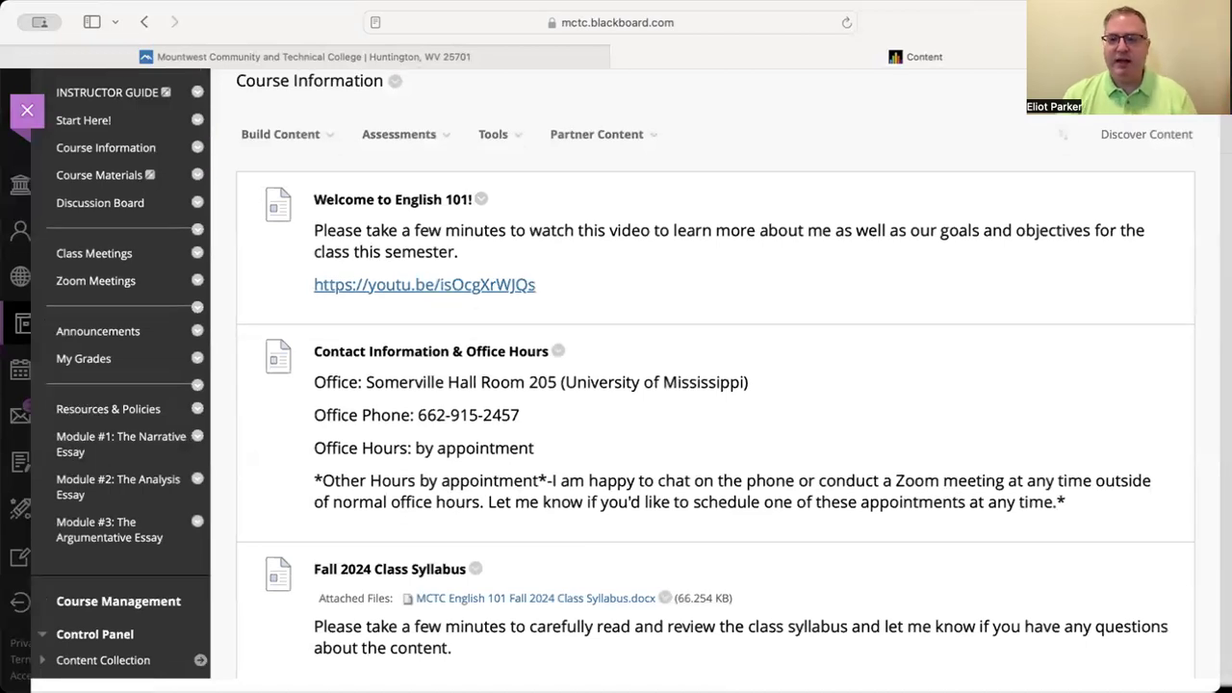
scroll(626, 373, down, 2)
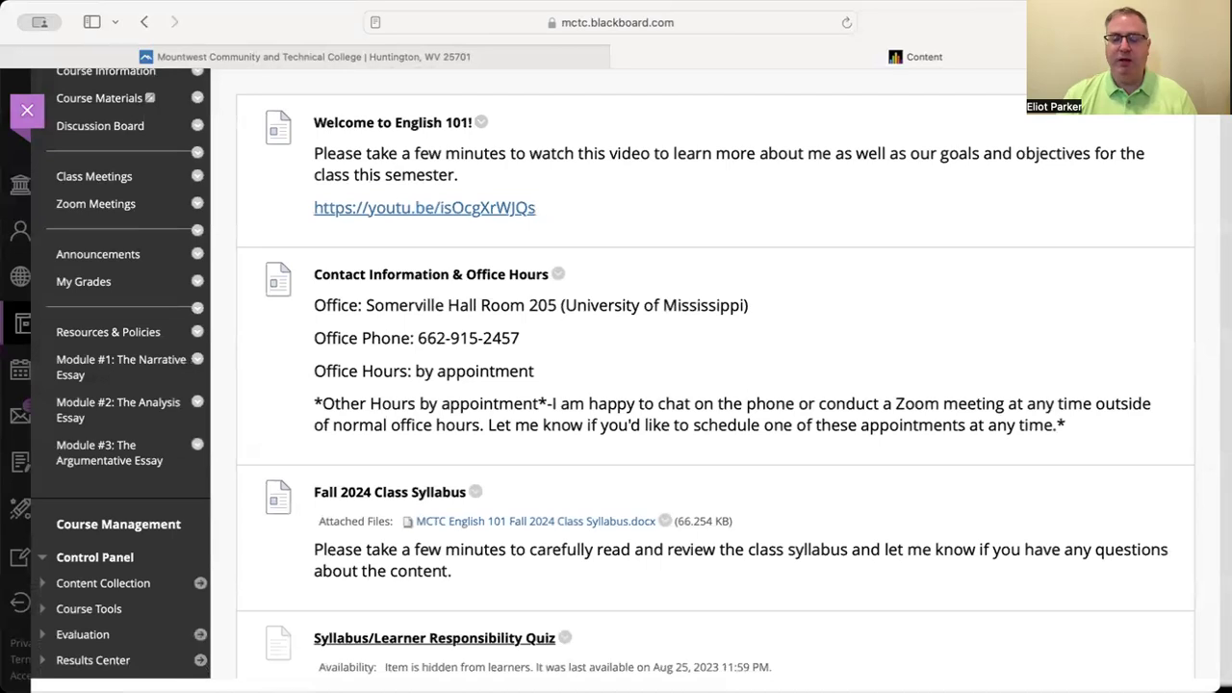
scroll(626, 374, down, 5)
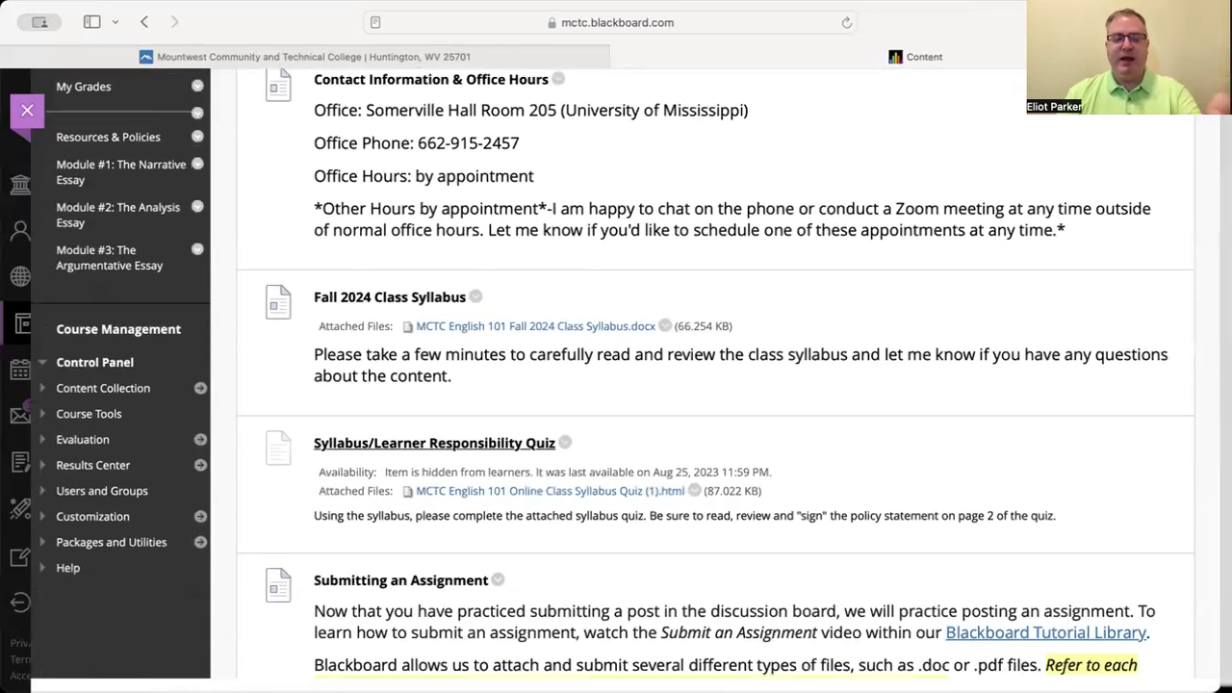
scroll(625, 374, down, 6)
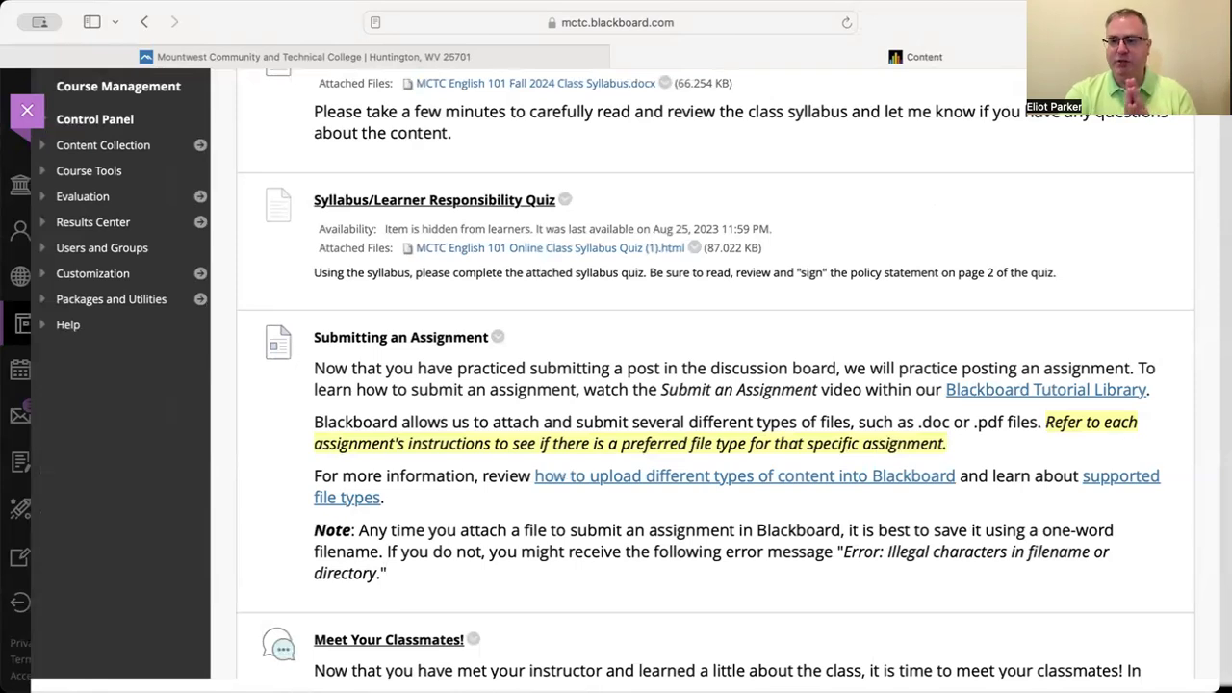
scroll(703, 373, down, 3)
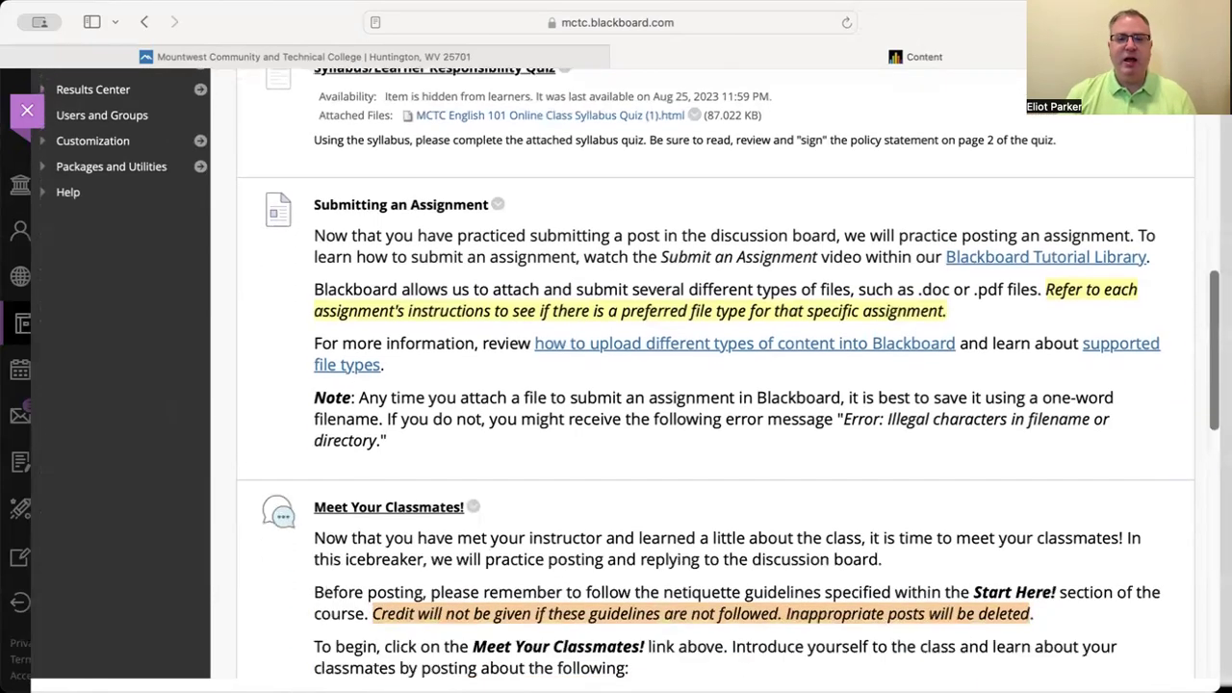
scroll(703, 373, down, 4)
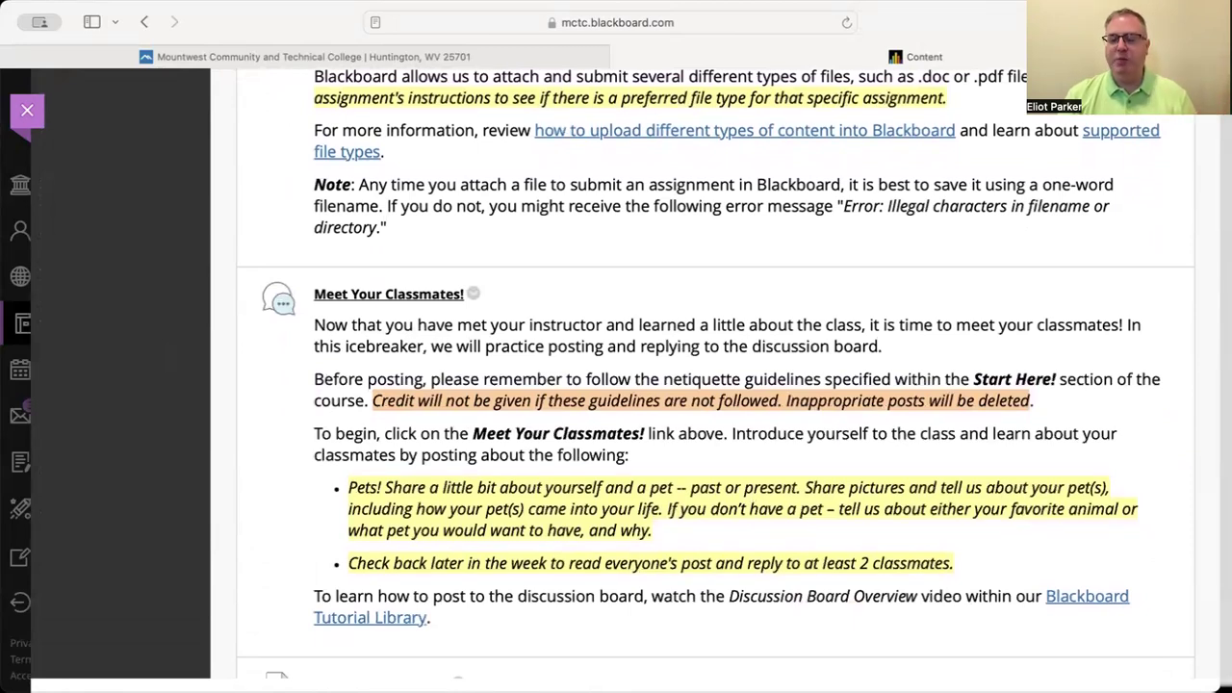
scroll(703, 374, down, 10)
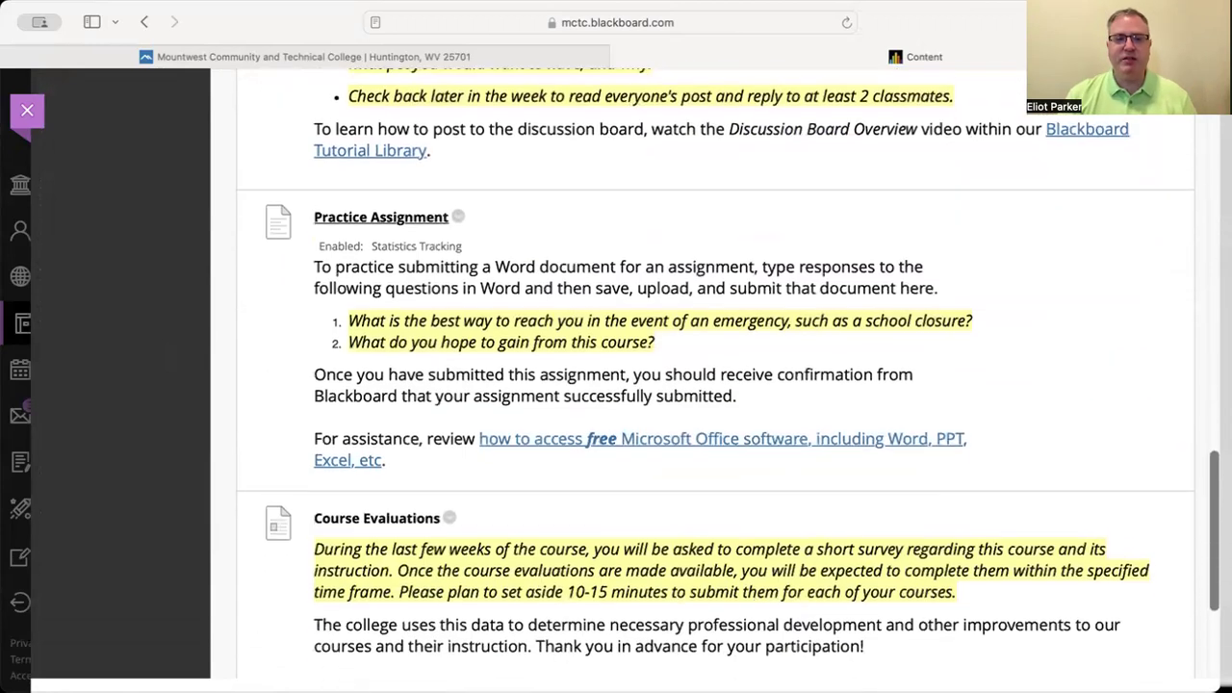
Read the Course Evaluations and Course Materials link items closing Course Information, and open the Course Materials section.
scroll(703, 374, down, 2)
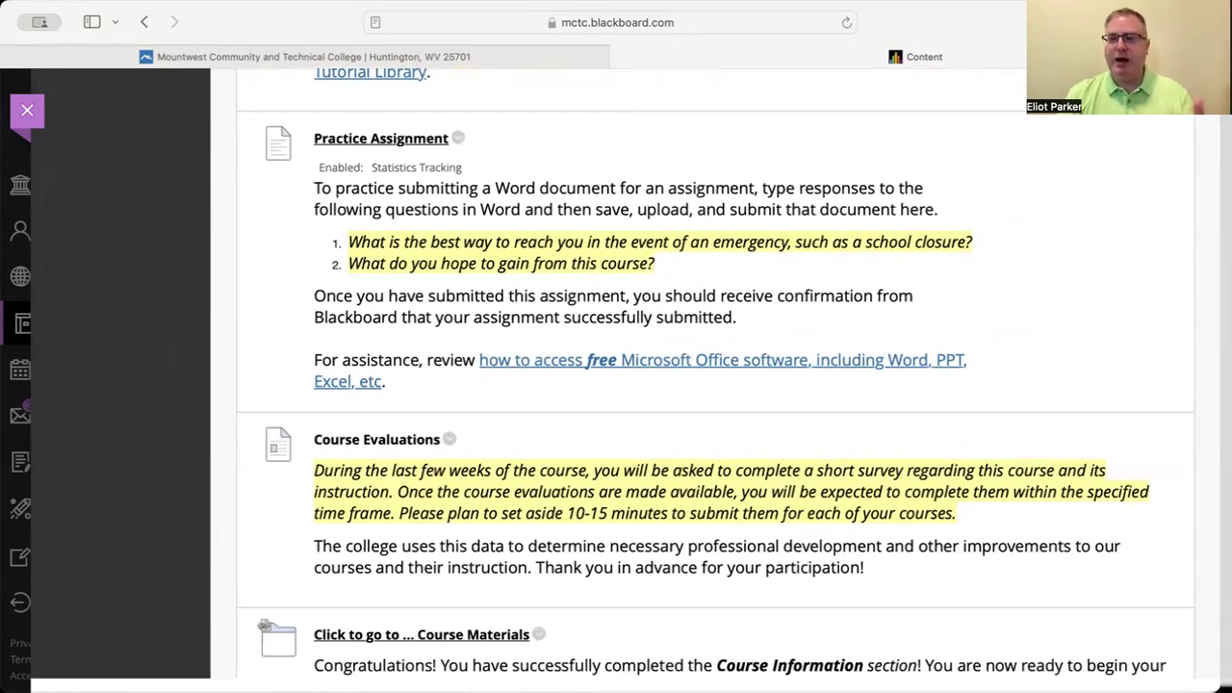
scroll(715, 373, down, 5)
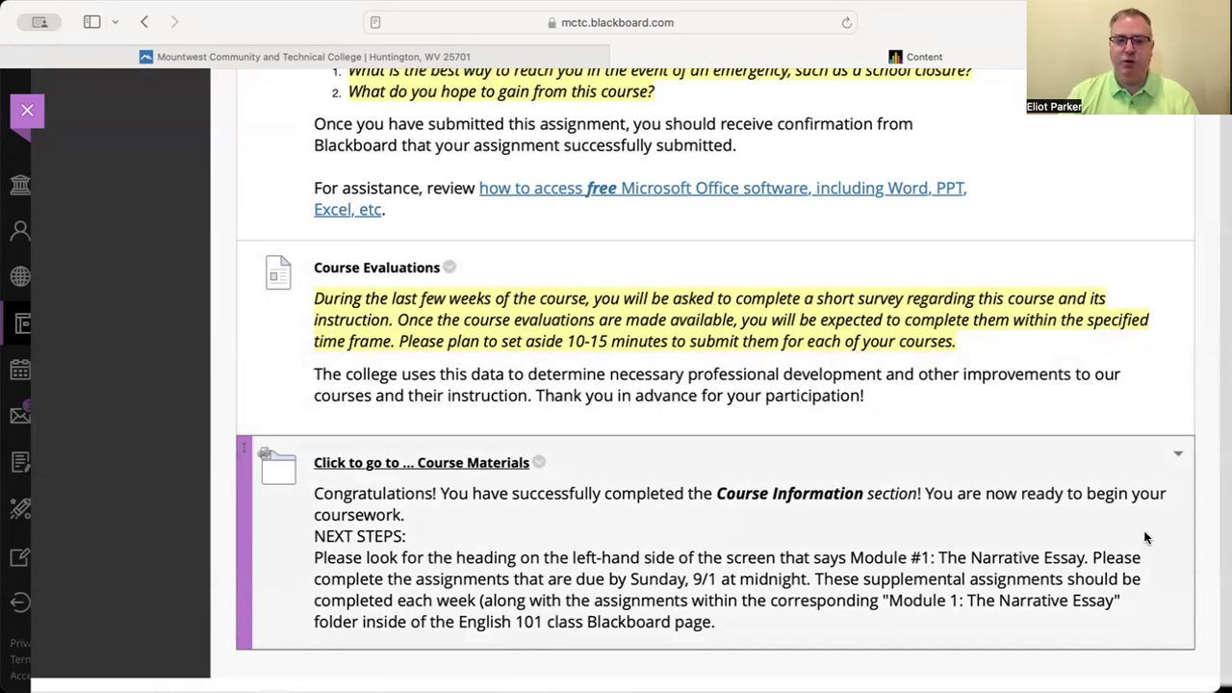
scroll(1208, 532, up, 5)
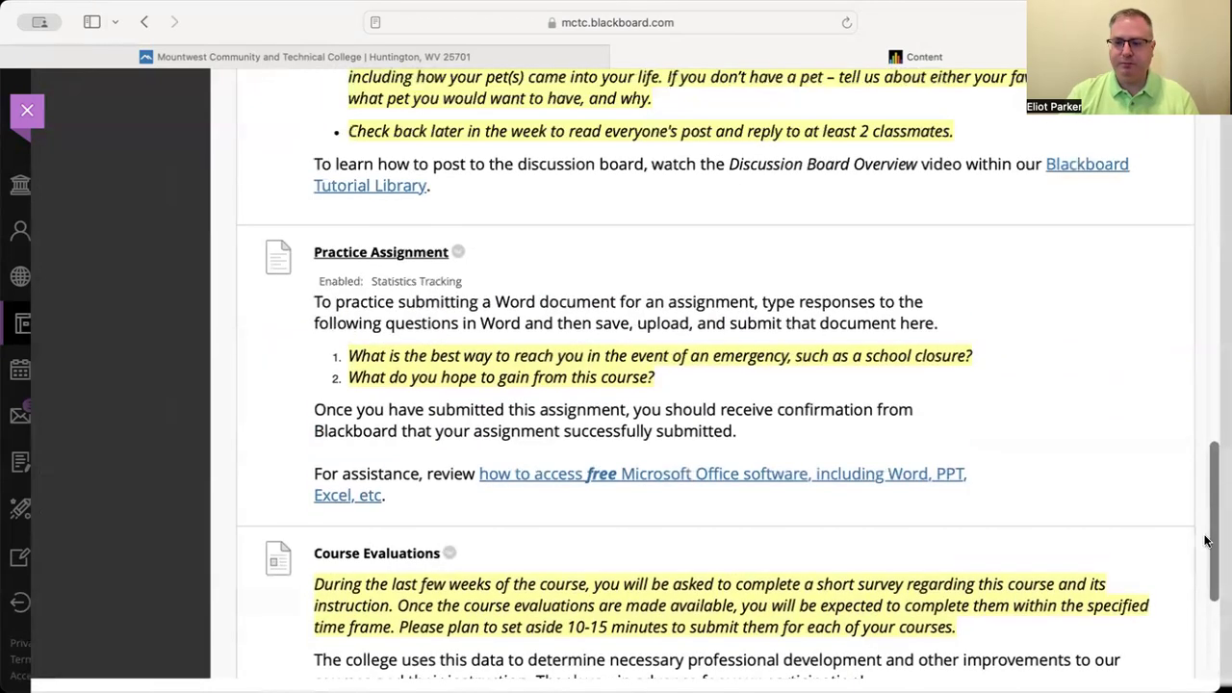
scroll(713, 385, up, 15)
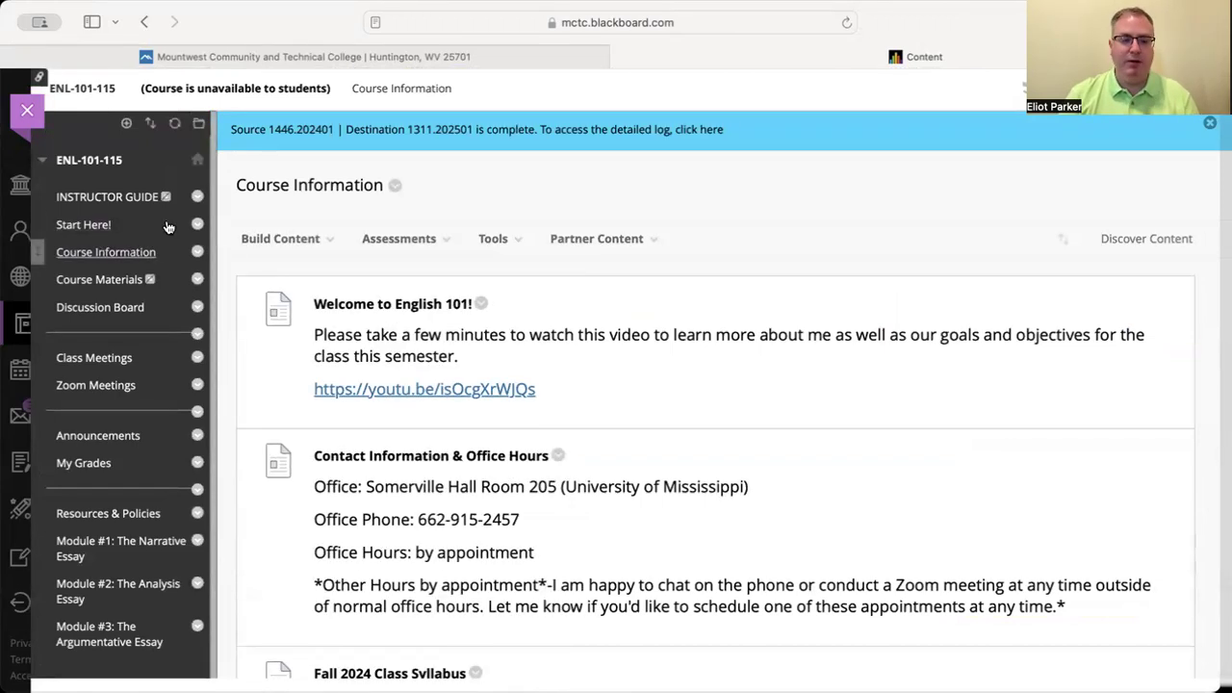
click(99, 280)
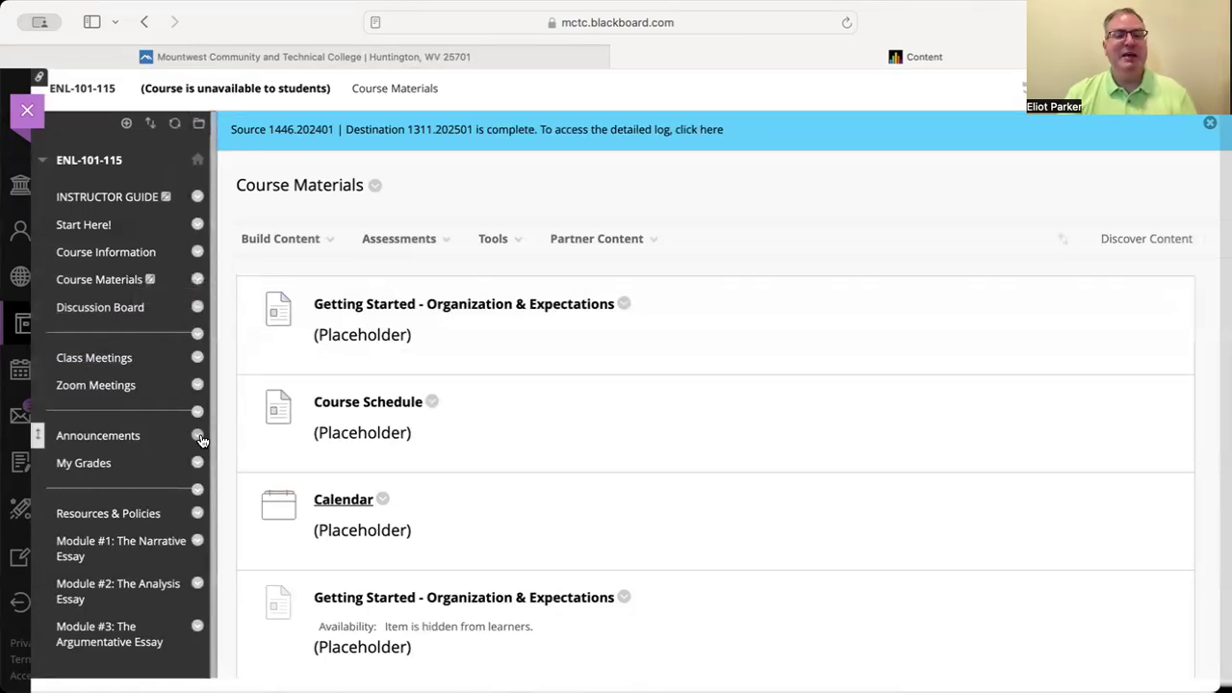
Open Module #1: The Narrative Essay and highlight the Week 1 tasks in its course schedule.
click(114, 545)
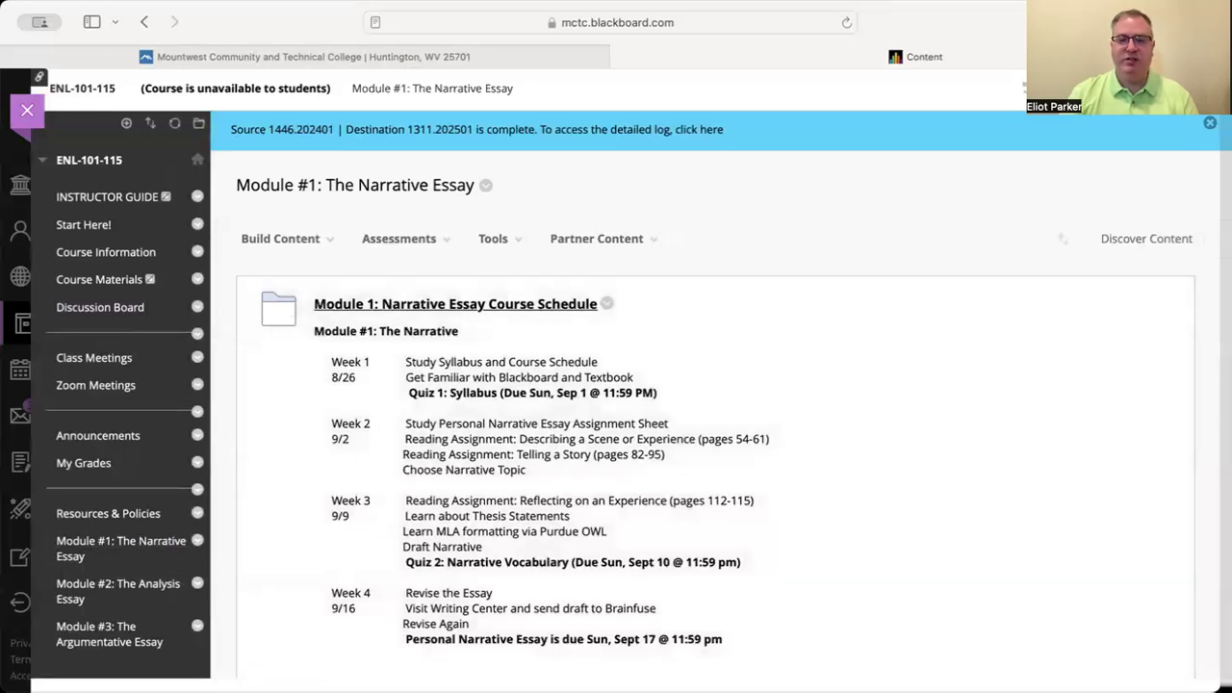
scroll(625, 374, down, 2)
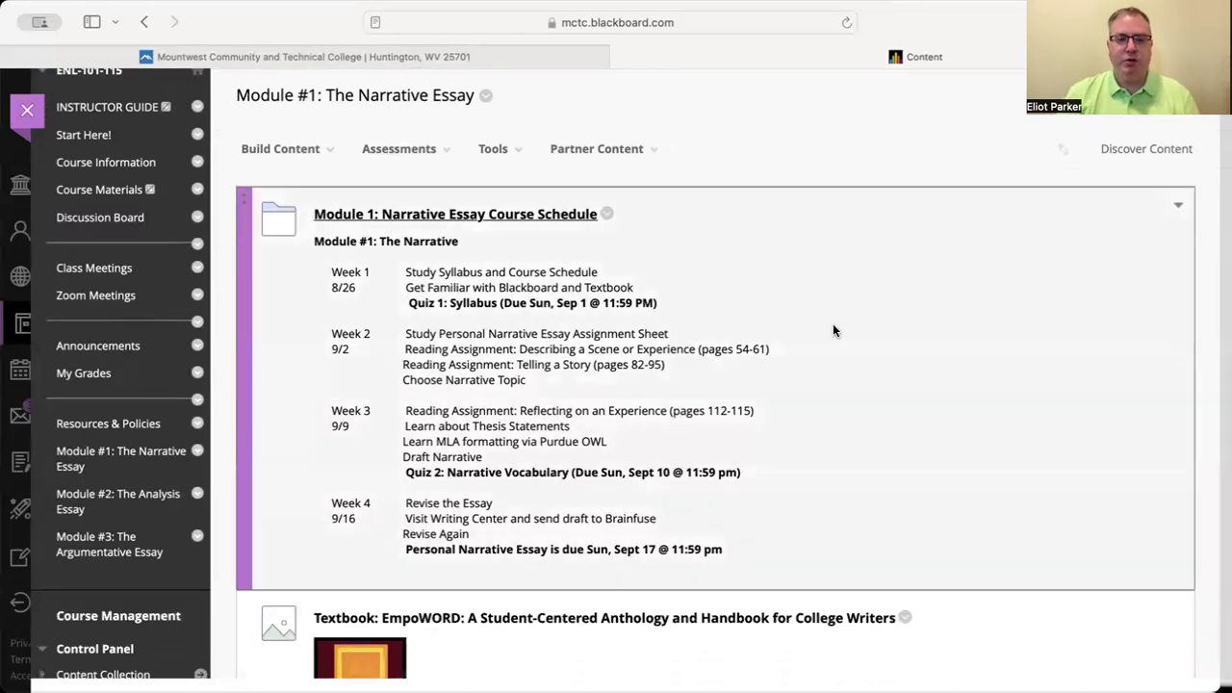
drag(407, 274, 681, 299)
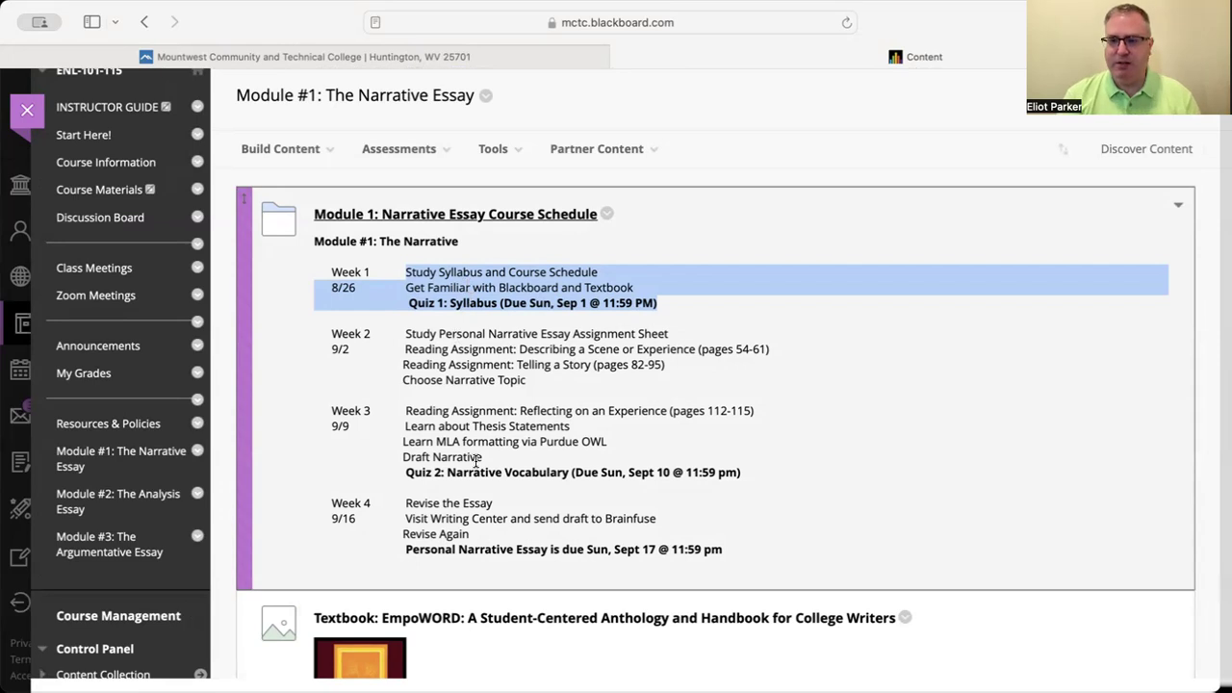
click(1203, 376)
Skim the Module #1 content from the course schedule to the Personal Narrative Essay submission item, and return to the textbook entry.
scroll(1203, 377, down, 2)
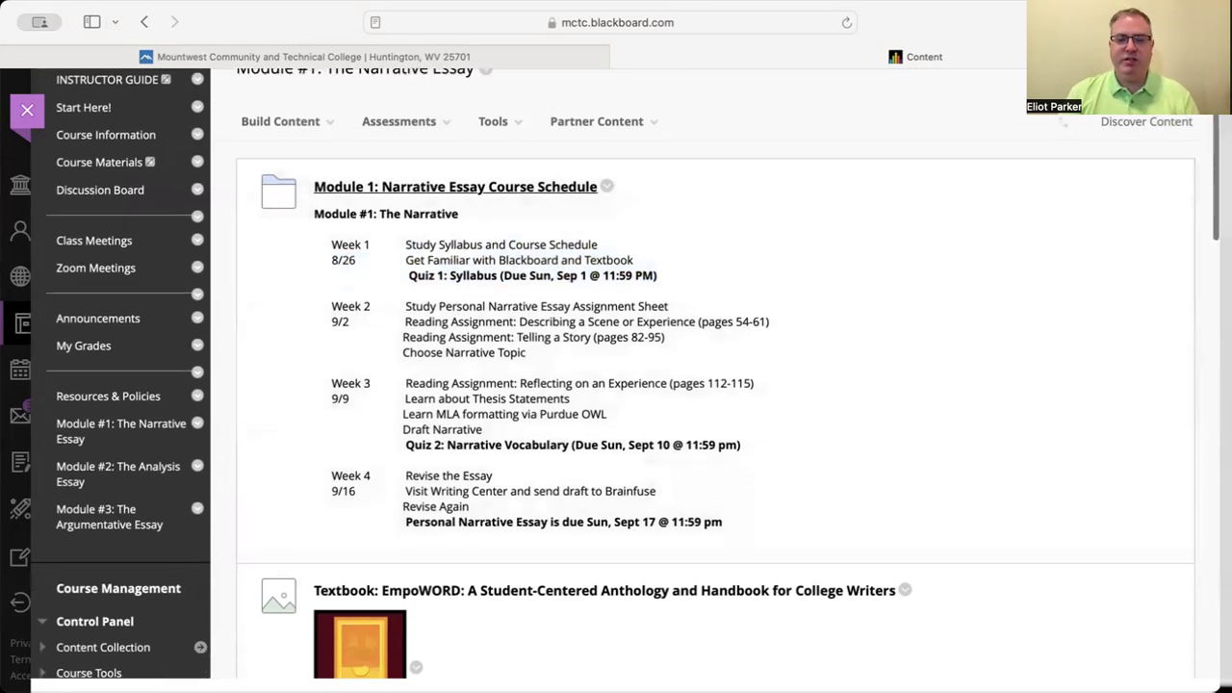
scroll(1207, 289, down, 9)
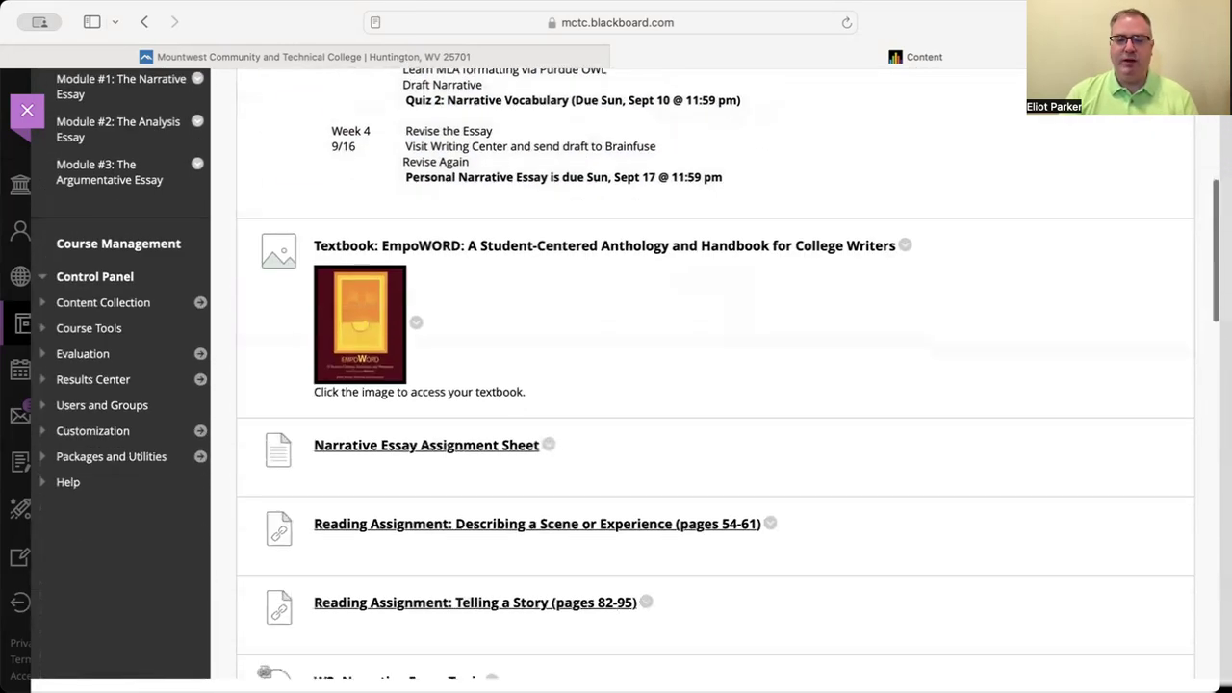
scroll(716, 385, down, 18)
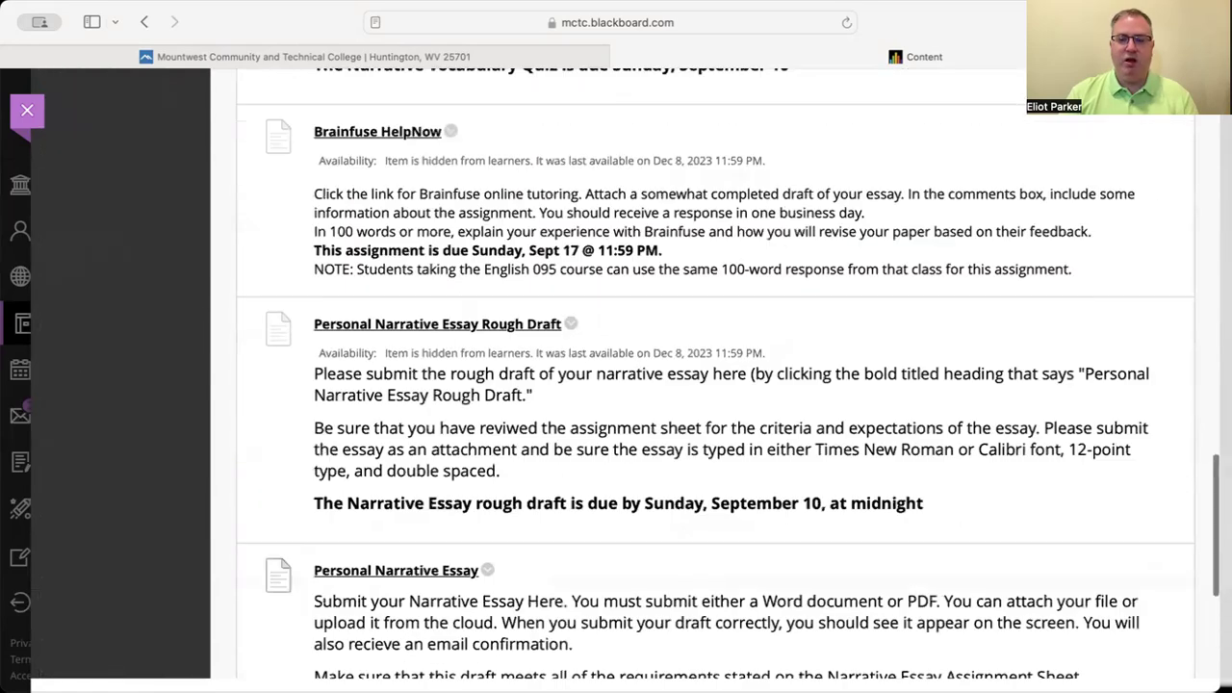
scroll(715, 385, up, 20)
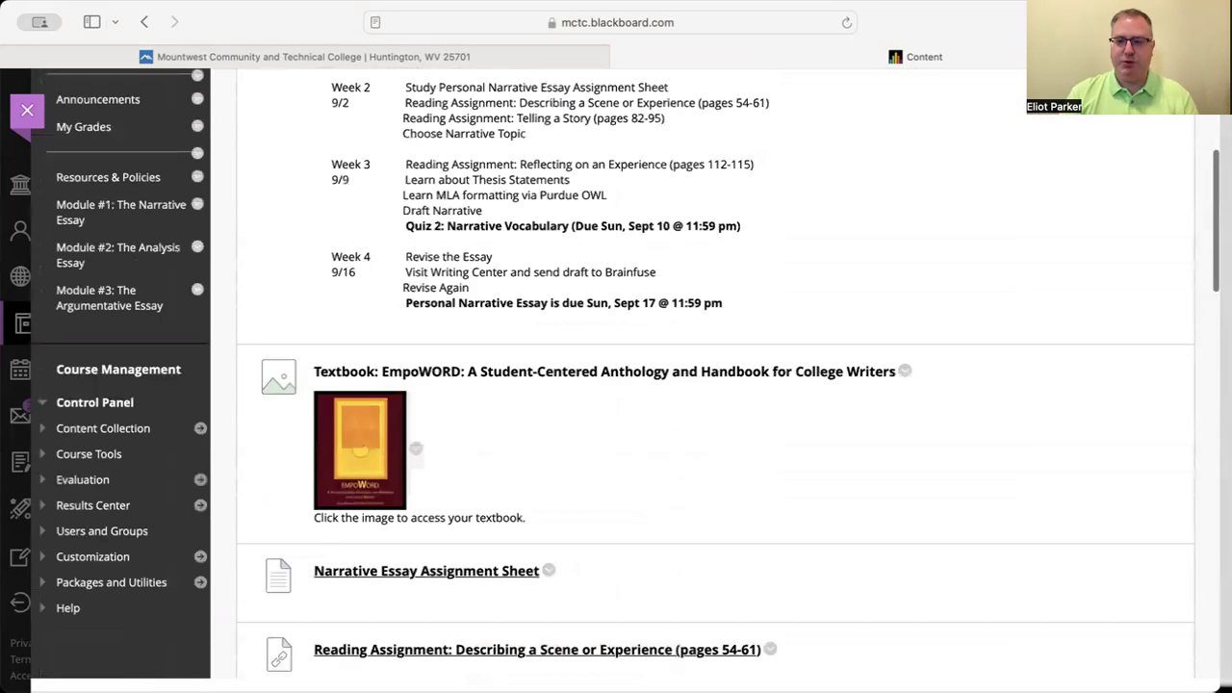
scroll(715, 385, up, 4)
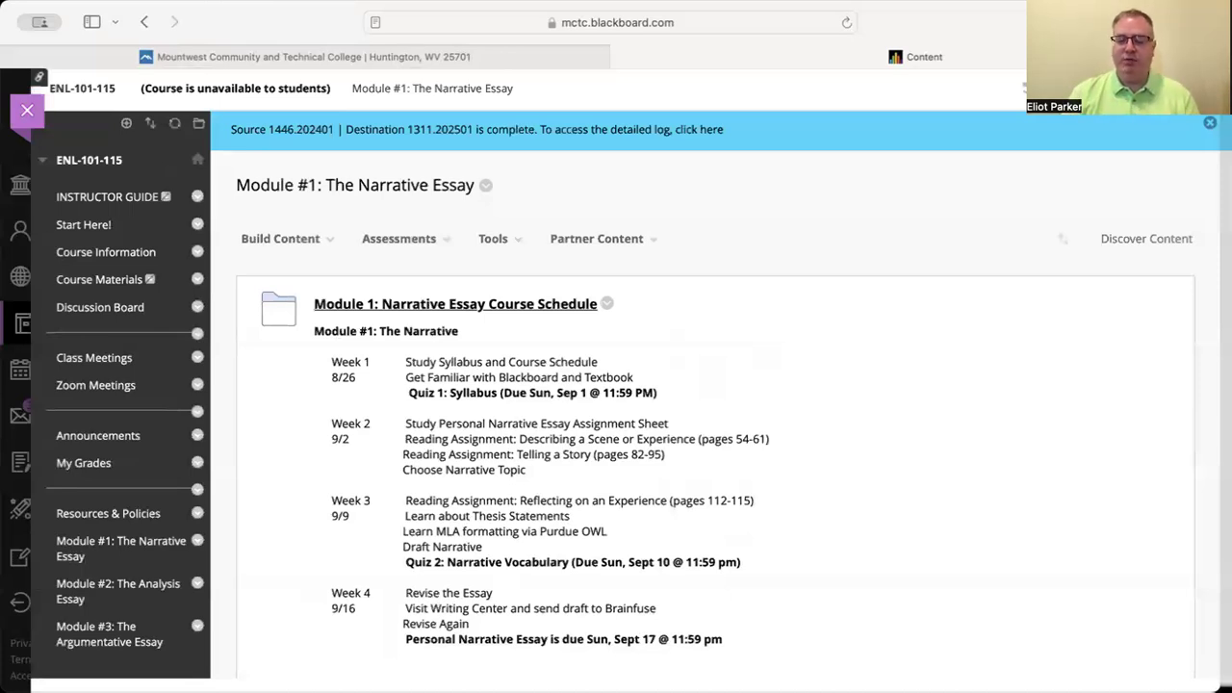
scroll(716, 385, down, 15)
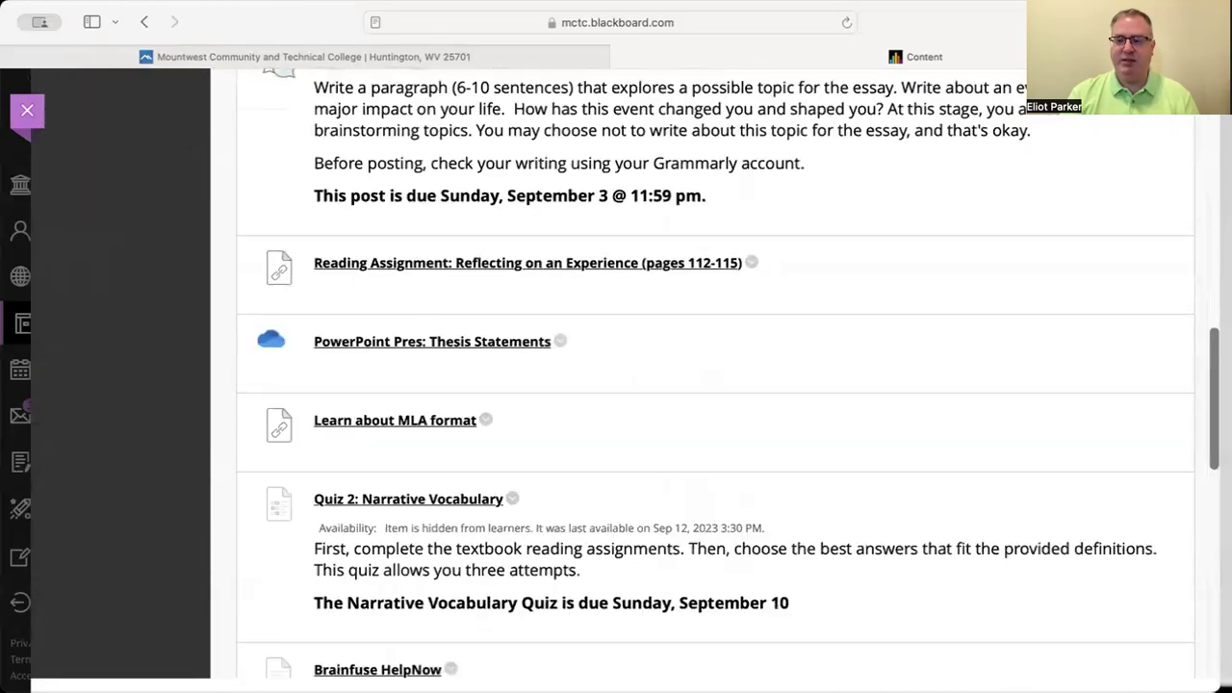
scroll(715, 385, down, 10)
scroll(715, 385, up, 20)
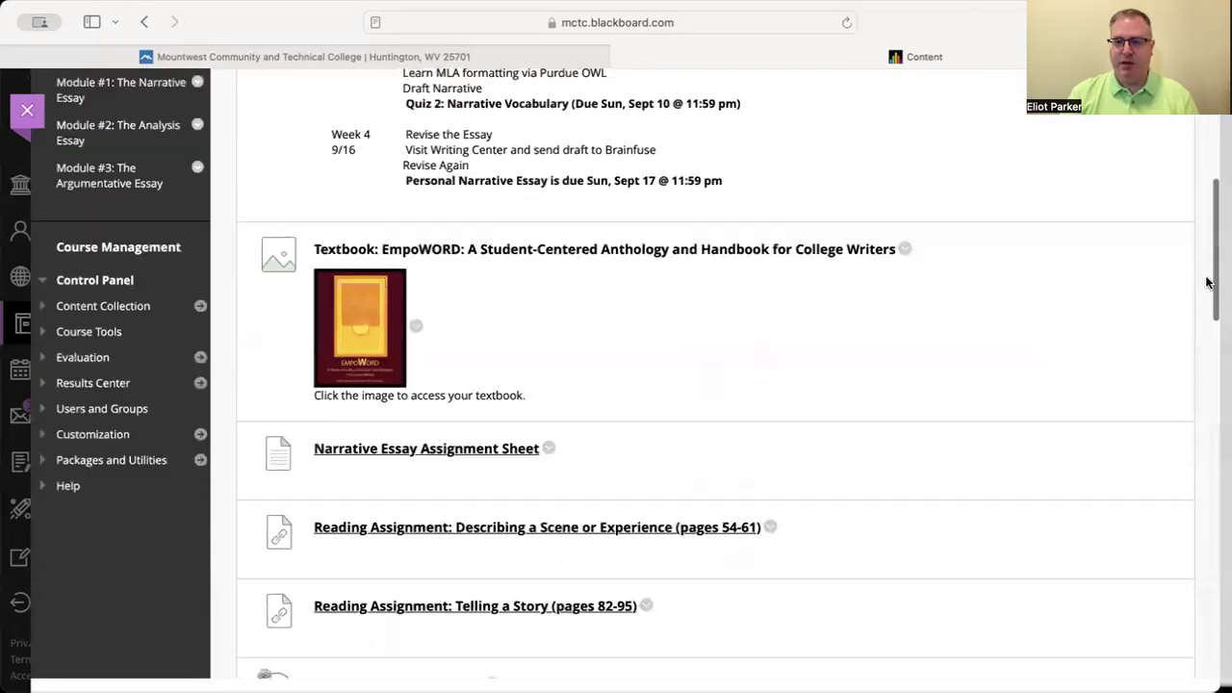
Review the module's textbook, Narrative Essay Assignment Sheet, reading assignments and W2: Narrative Essay Topic post, and return to the course schedule.
scroll(626, 374, down, 1)
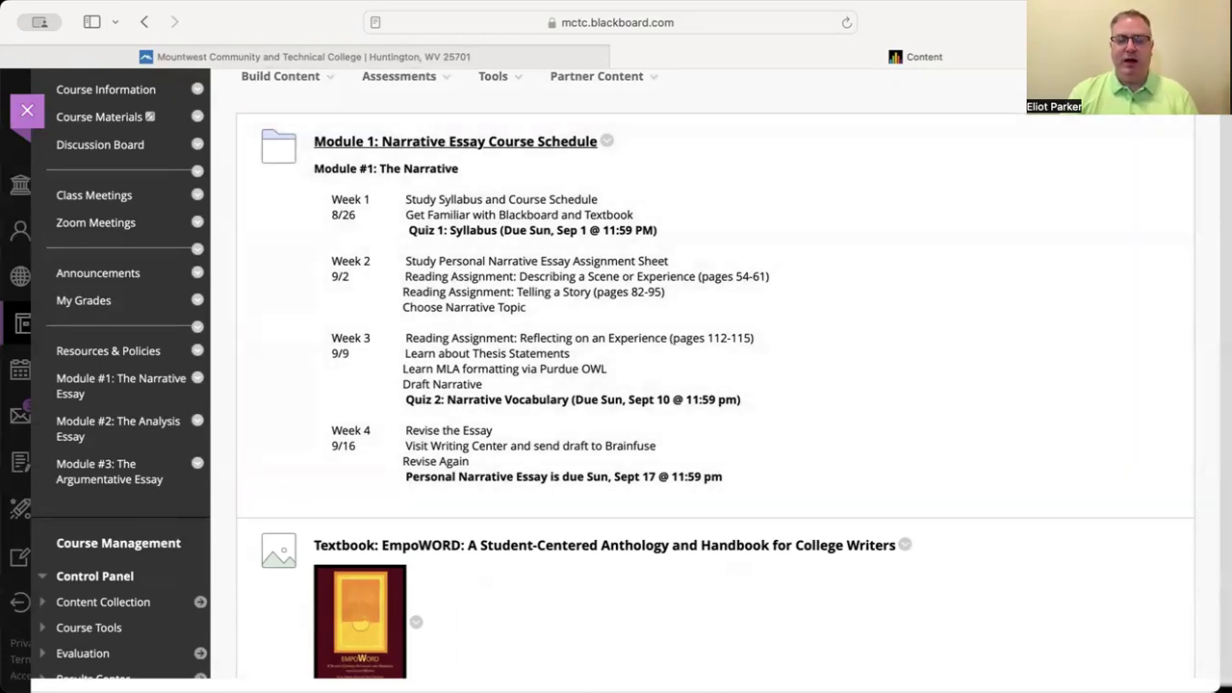
scroll(626, 374, down, 1)
scroll(625, 374, down, 2)
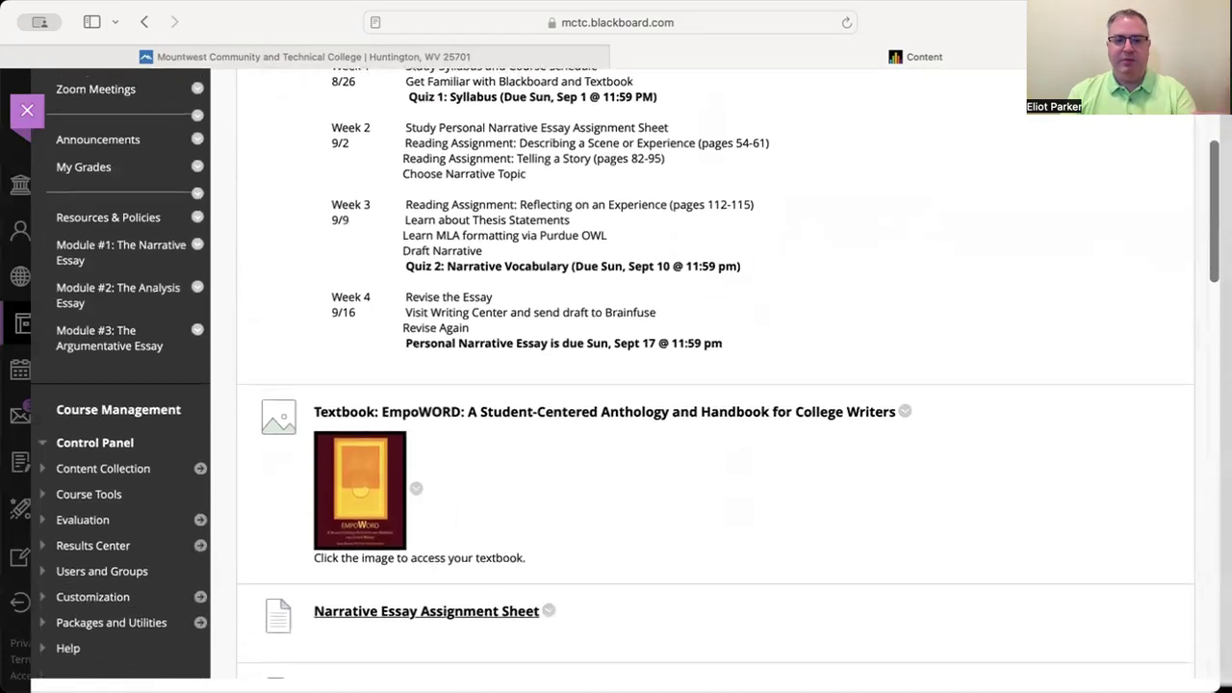
scroll(626, 373, down, 5)
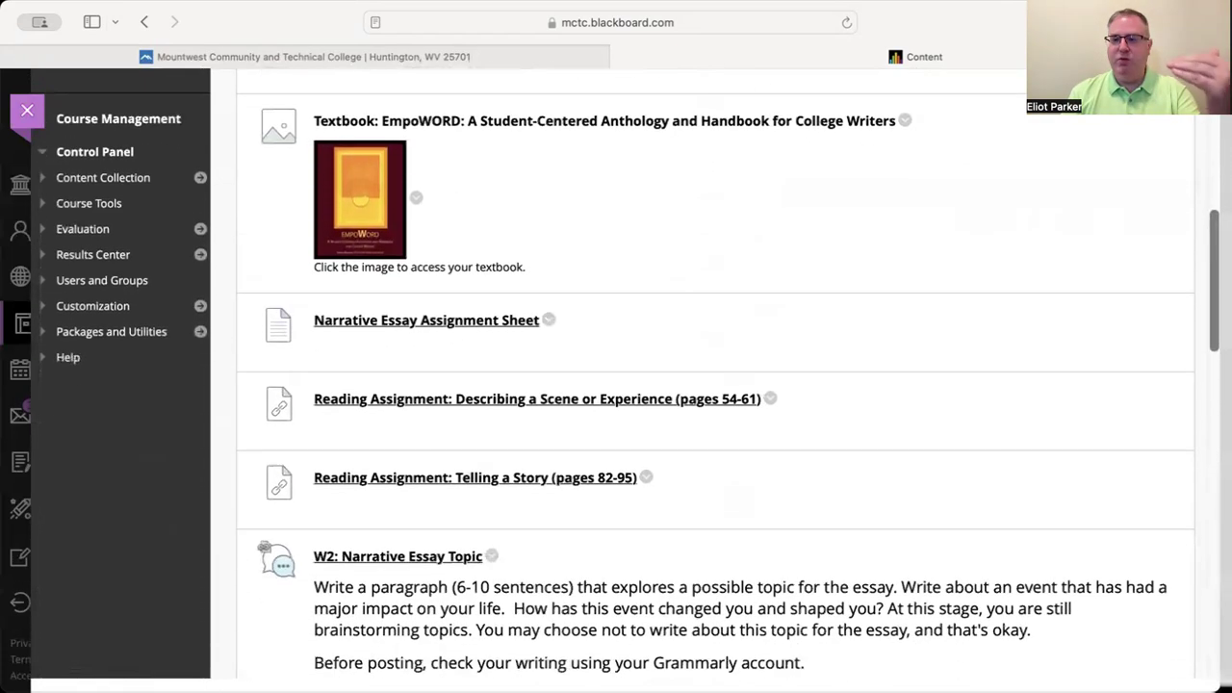
scroll(626, 374, down, 1)
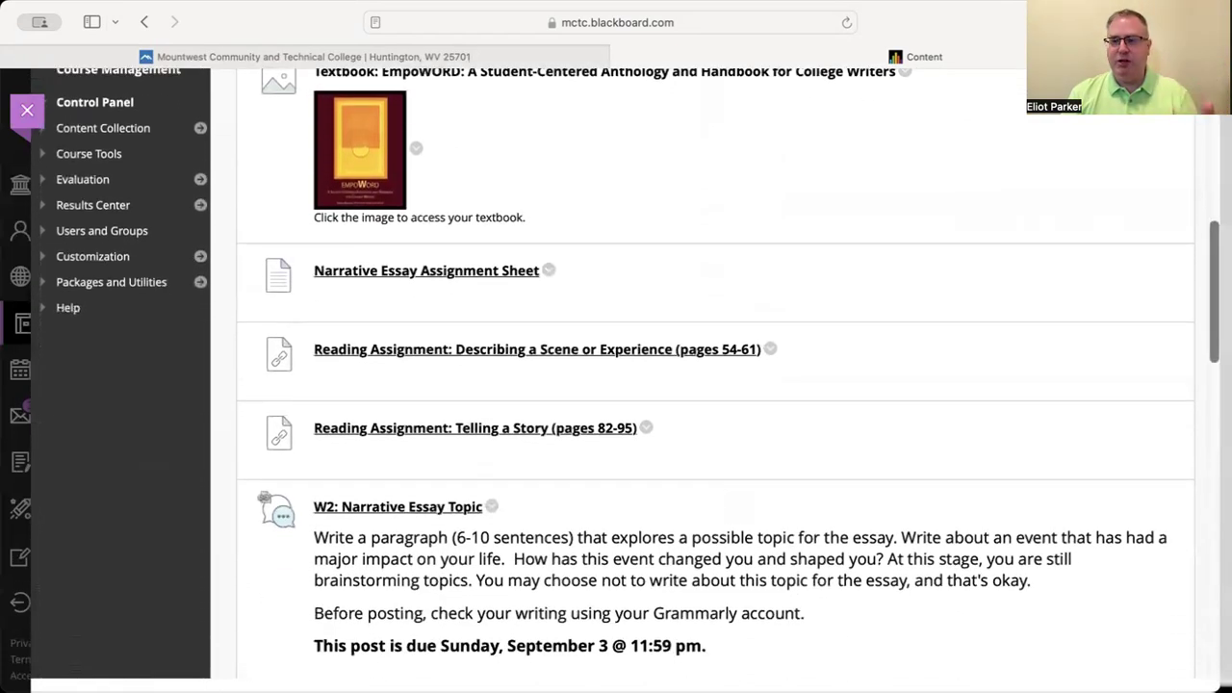
scroll(625, 373, down, 2)
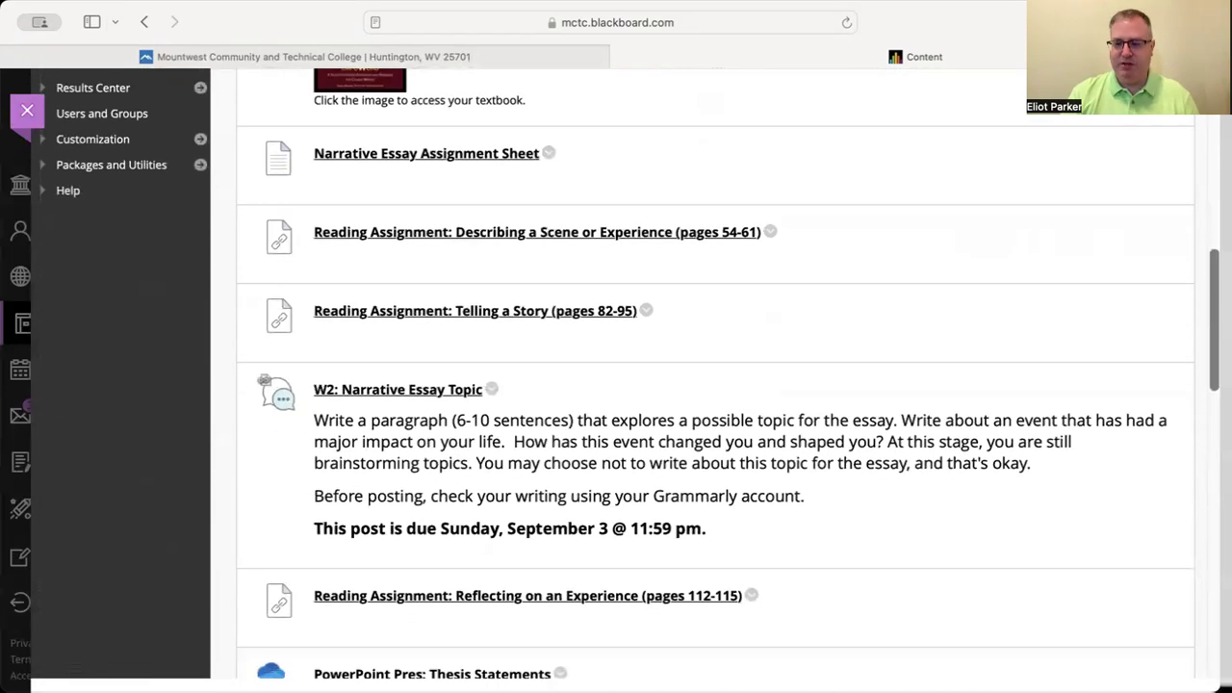
scroll(626, 374, up, 10)
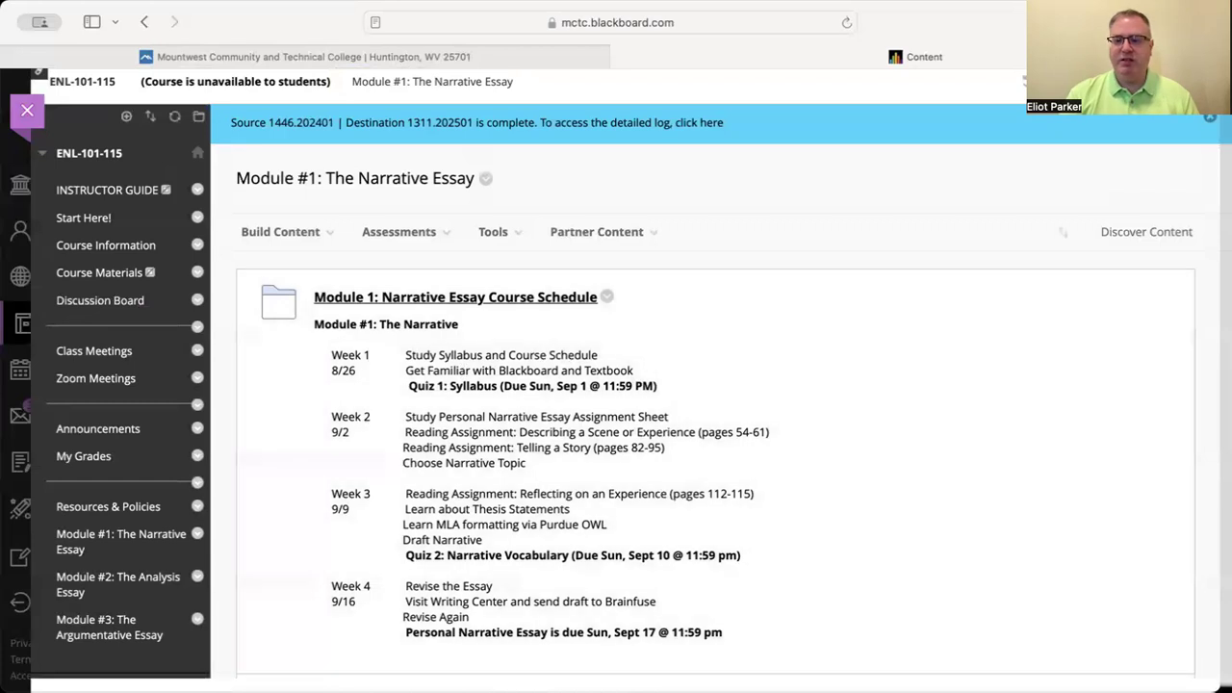
Go through the Module #1 items once more and return to the weekly Narrative Essay schedule at the start.
scroll(630, 373, down, 3)
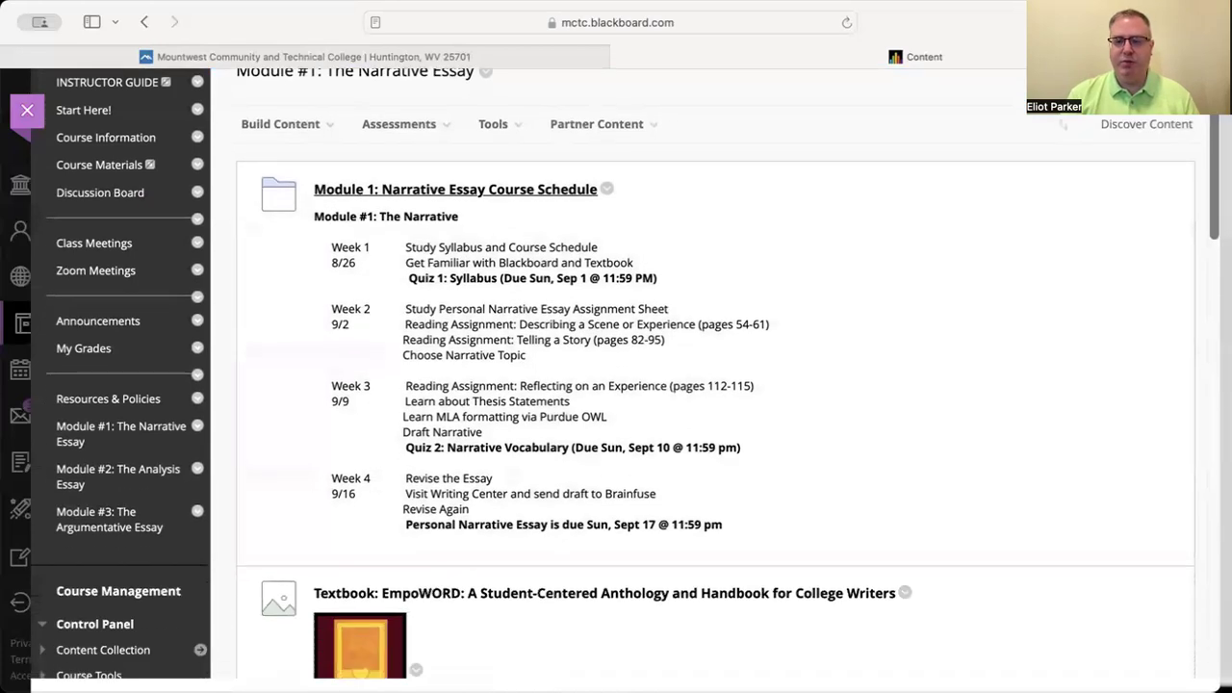
scroll(626, 374, down, 15)
scroll(626, 374, down, 2)
scroll(626, 373, up, 12)
scroll(625, 373, down, 4)
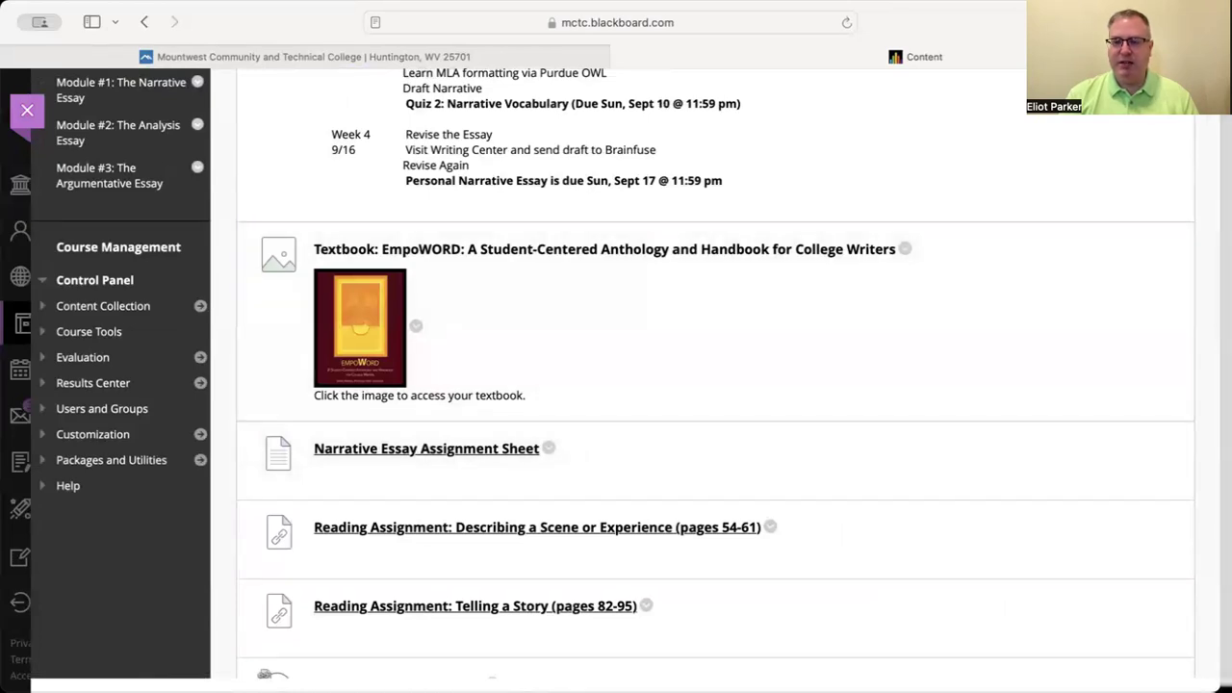
scroll(712, 376, up, 5)
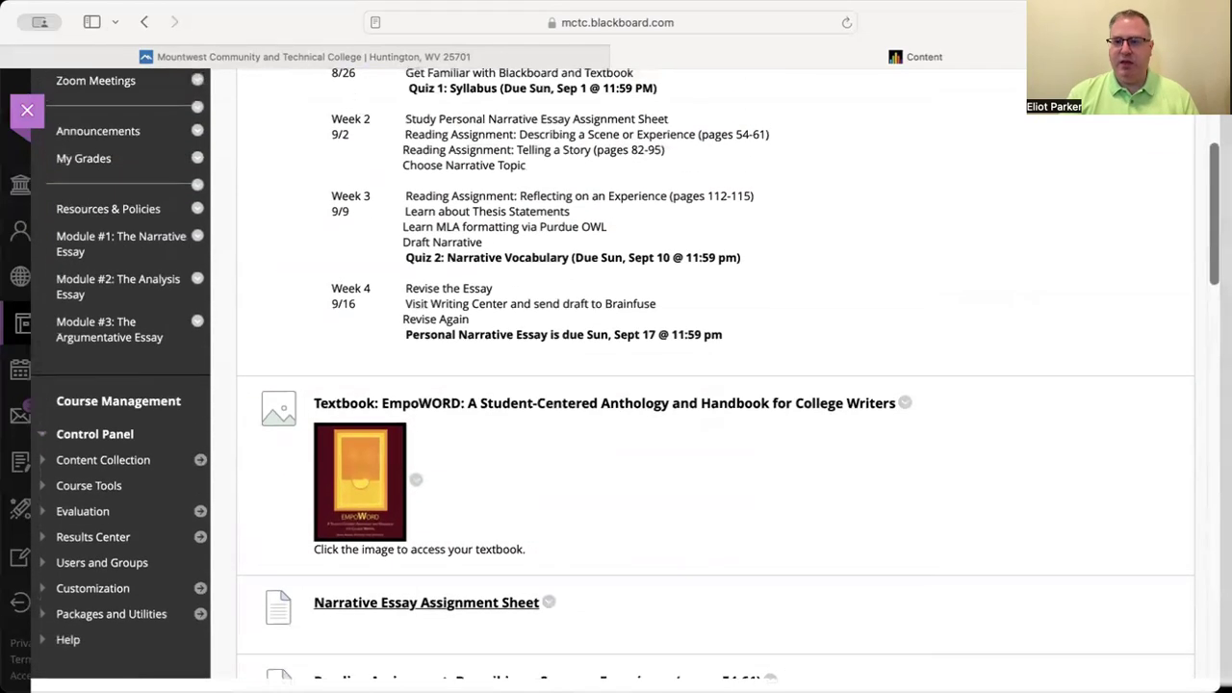
scroll(713, 376, up, 4)
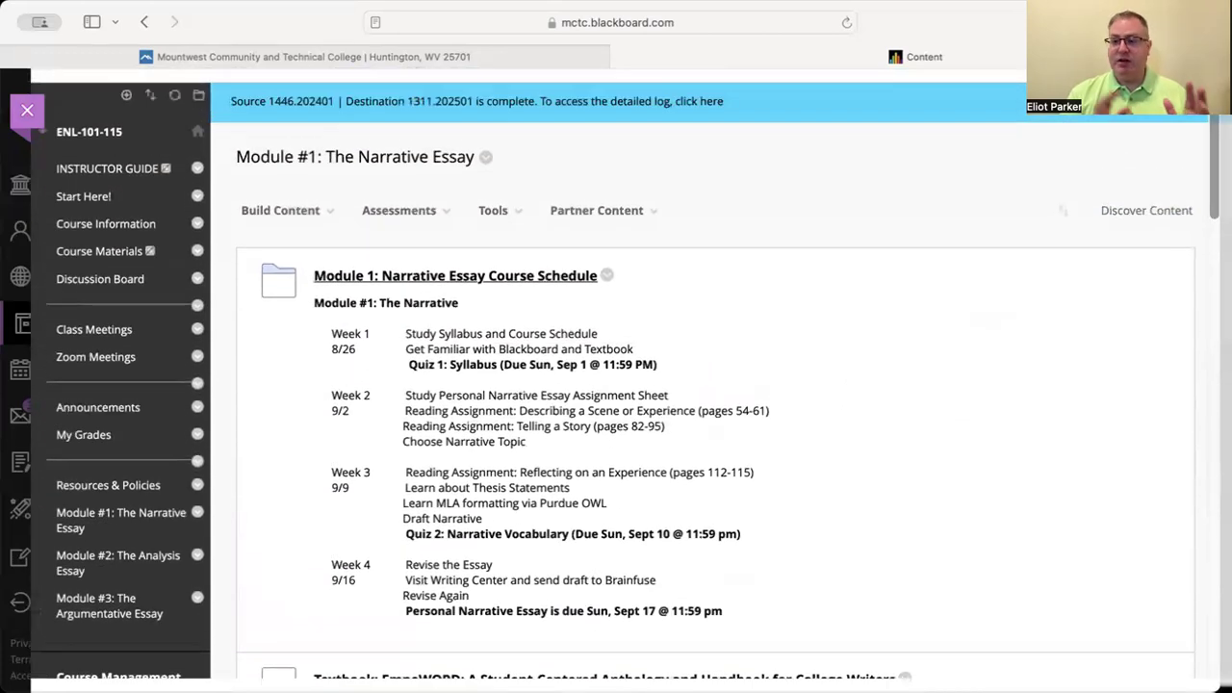